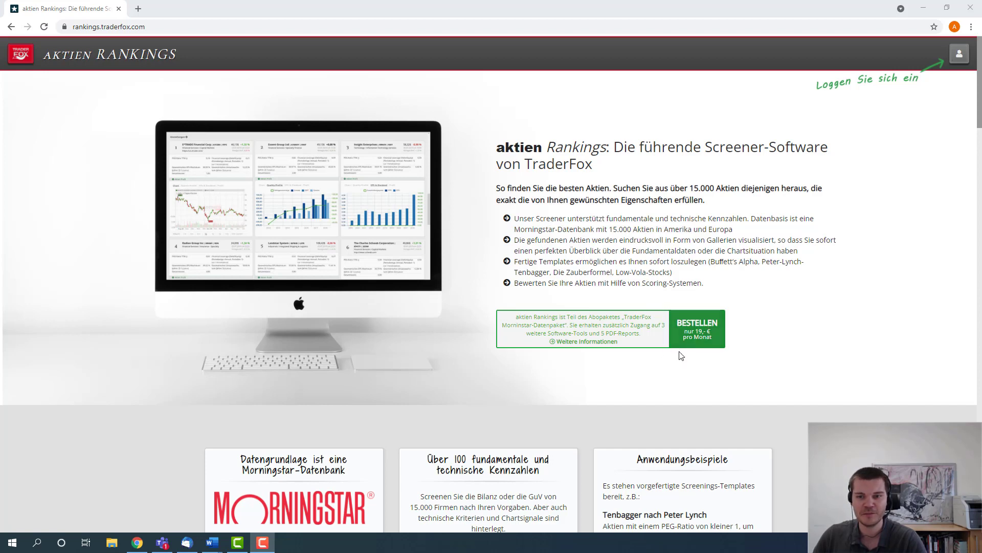
Log in to aktien Rankings with the prefilled account credentials and start a new scan.
click(959, 54)
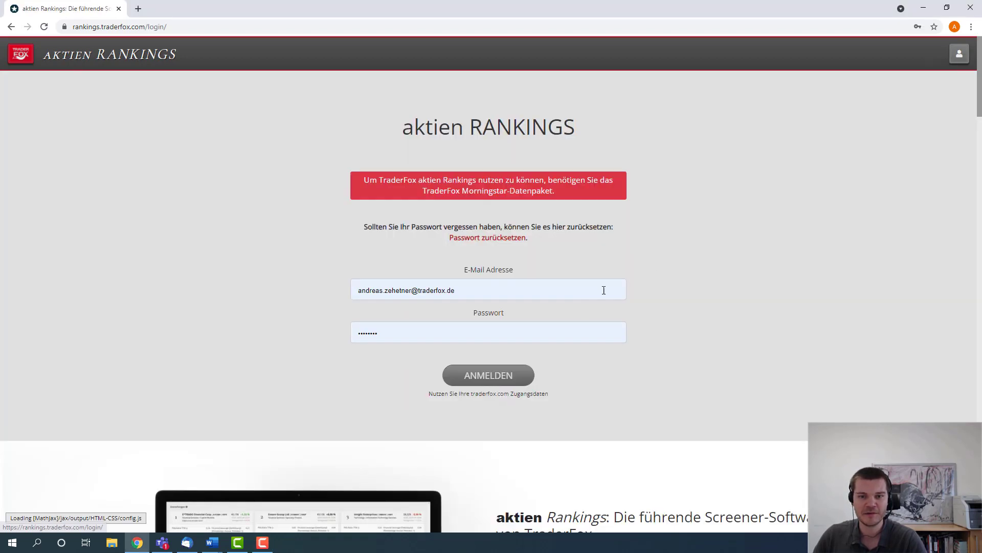
click(510, 376)
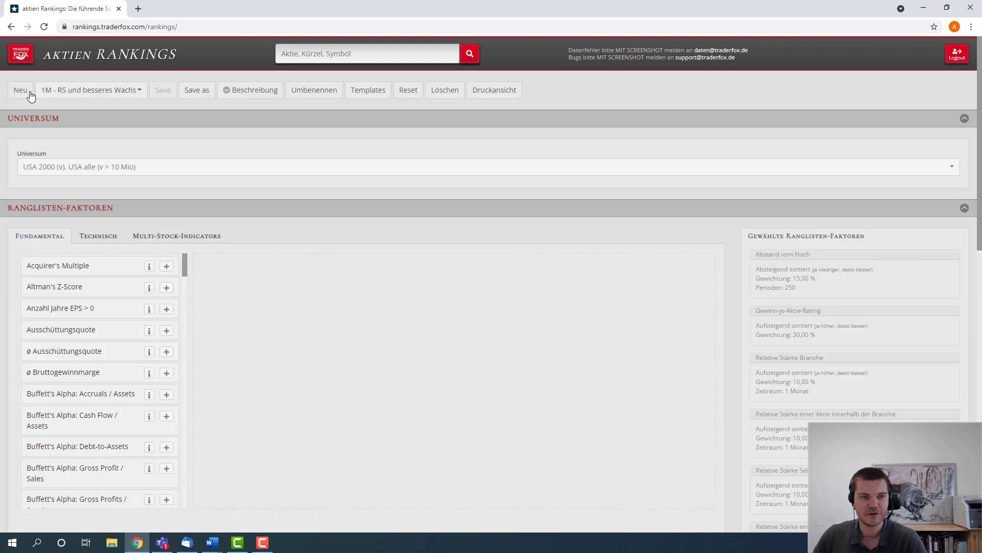
click(30, 94)
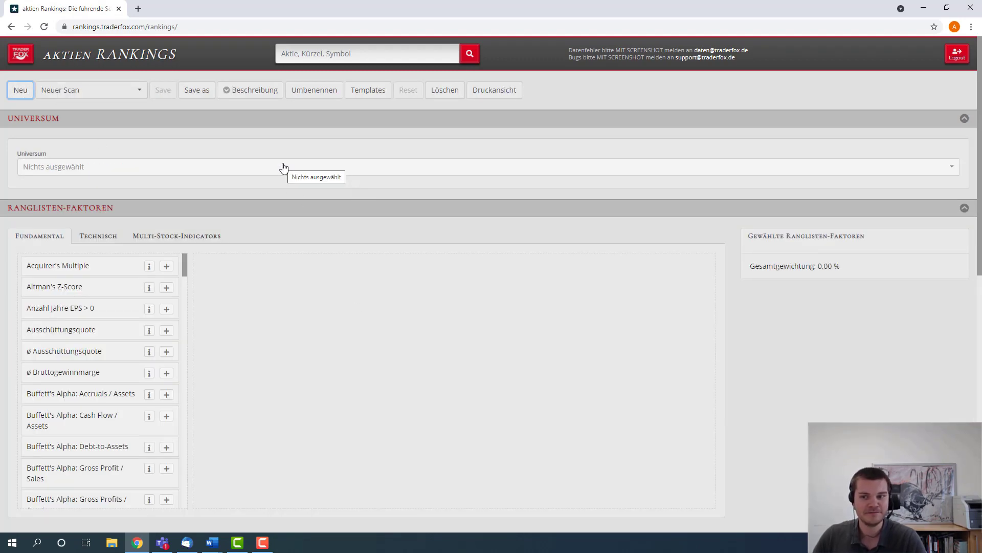
Set the scan universe to Alle NYSE (XNYS), Alle Nasdaq (XNAS) and USA 2000 (v).
click(153, 172)
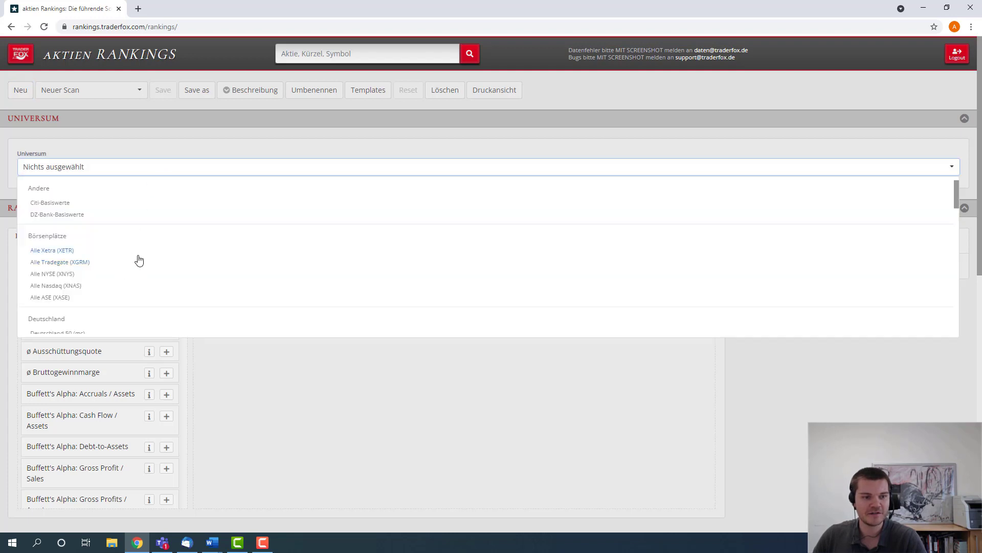
click(58, 275)
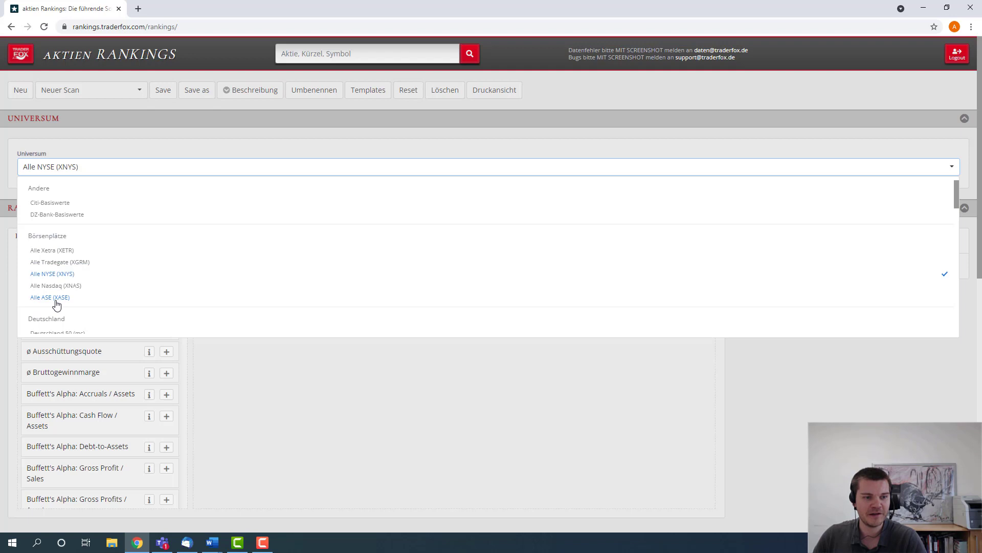
click(55, 286)
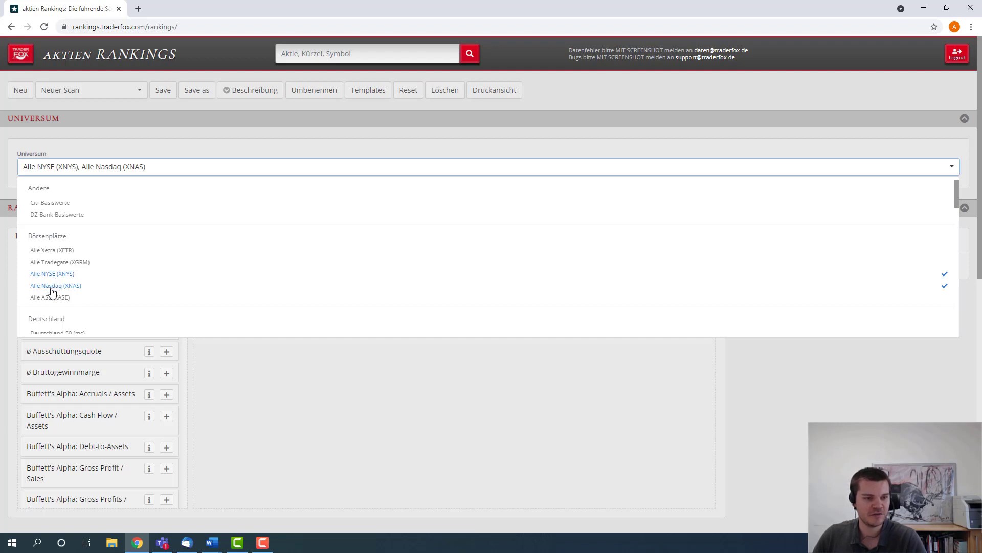
click(293, 366)
click(76, 168)
scroll(120, 265, down, 10)
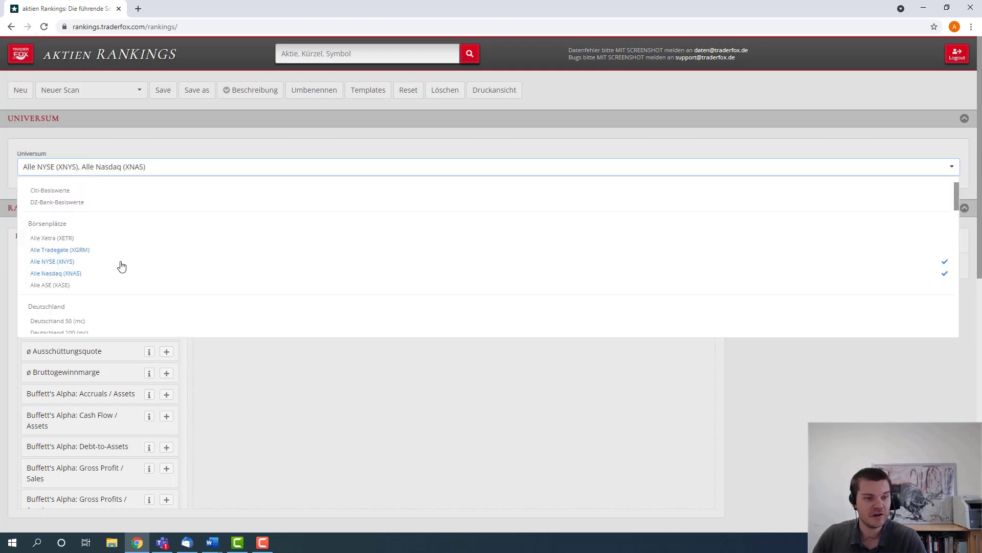
scroll(117, 266, down, 3)
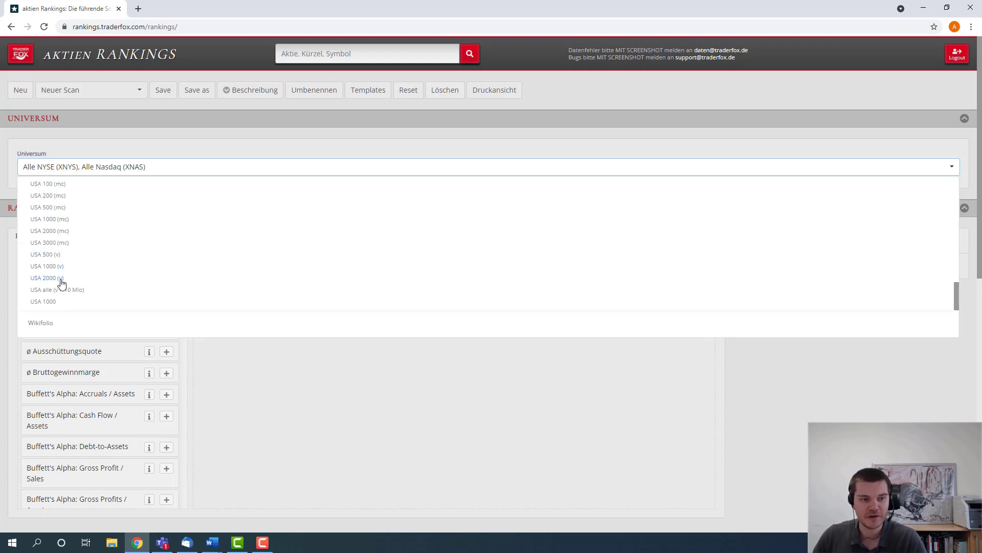
click(38, 279)
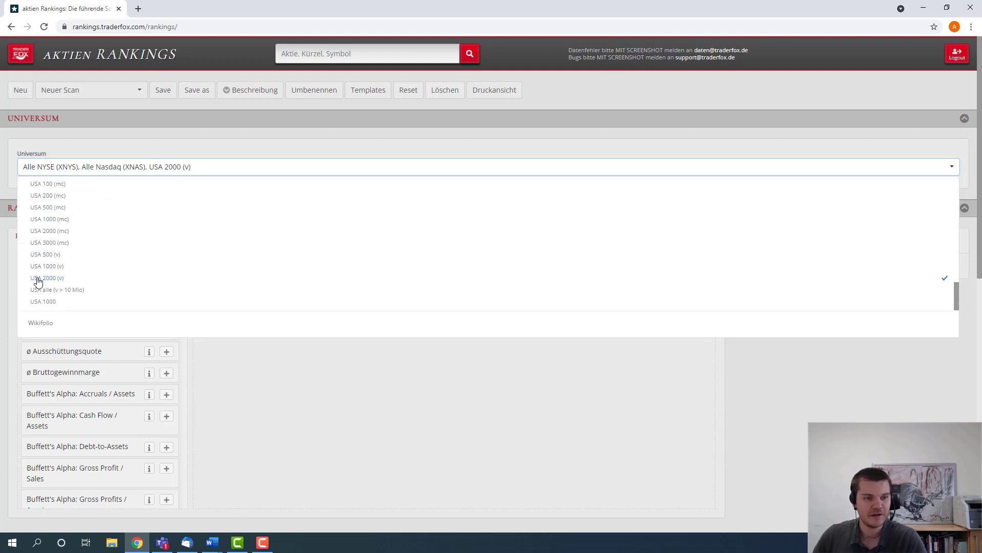
click(290, 373)
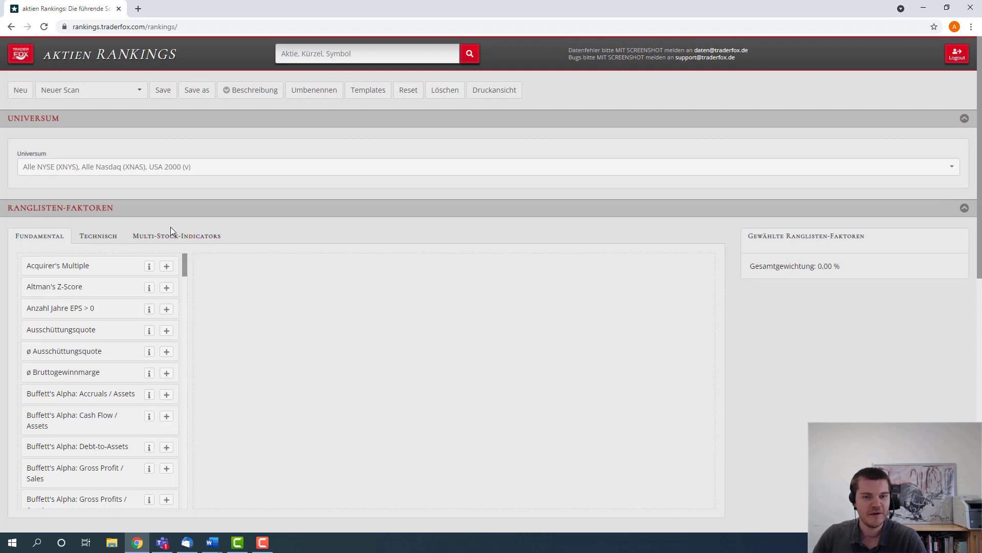
Look over the ranking factors and scan criteria sections of the new scan.
scroll(171, 226, down, 2)
scroll(112, 205, down, 3)
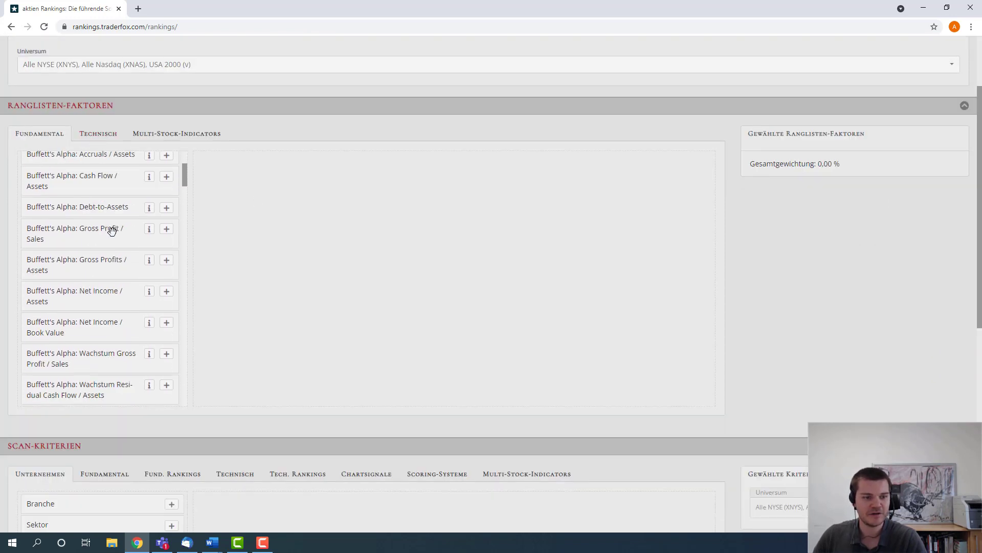
scroll(277, 336, down, 5)
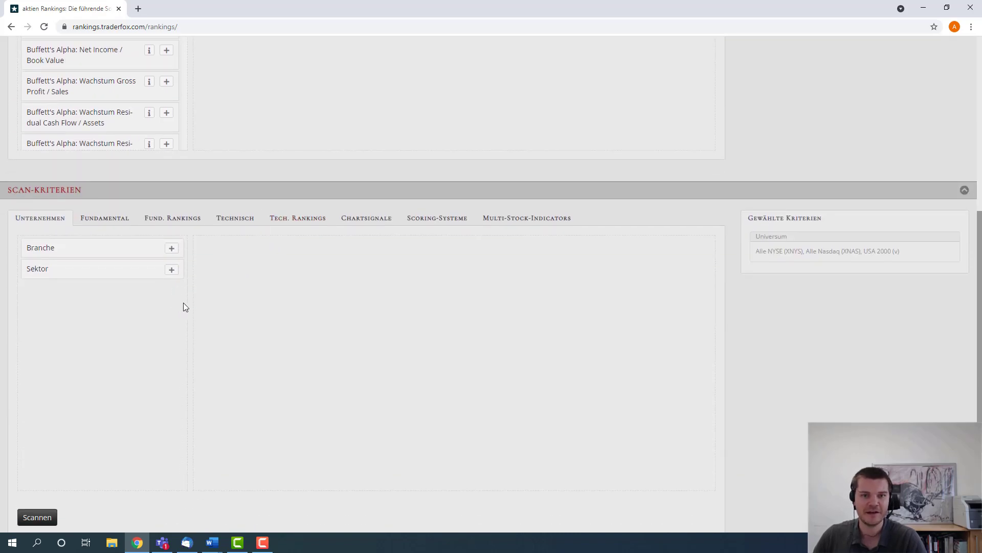
scroll(197, 304, up, 7)
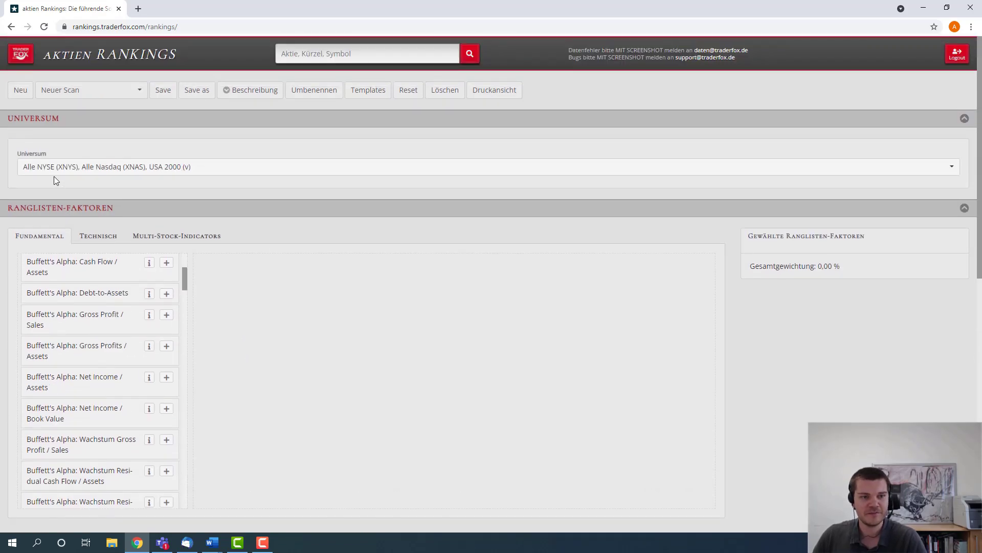
scroll(102, 170, down, 4)
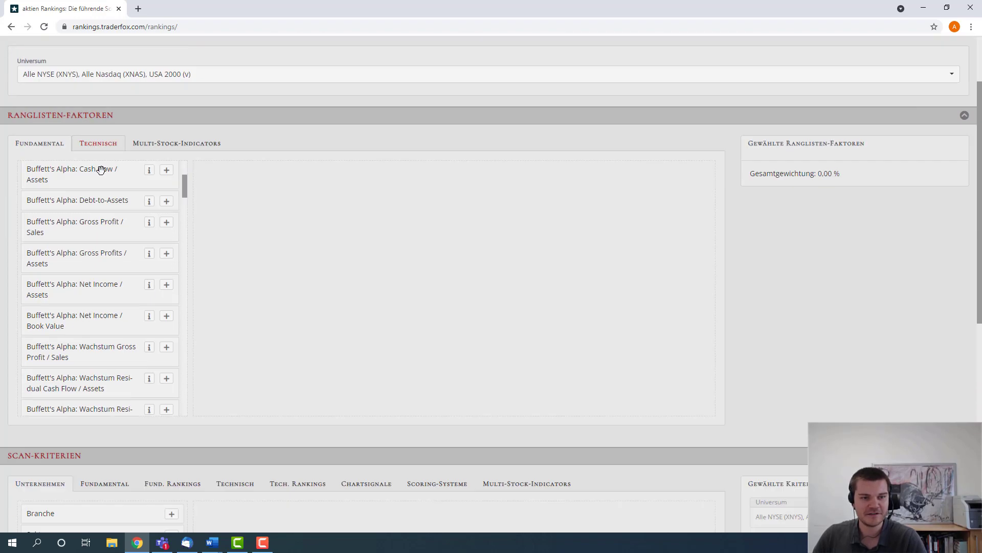
scroll(140, 202, down, 4)
scroll(206, 231, down, 4)
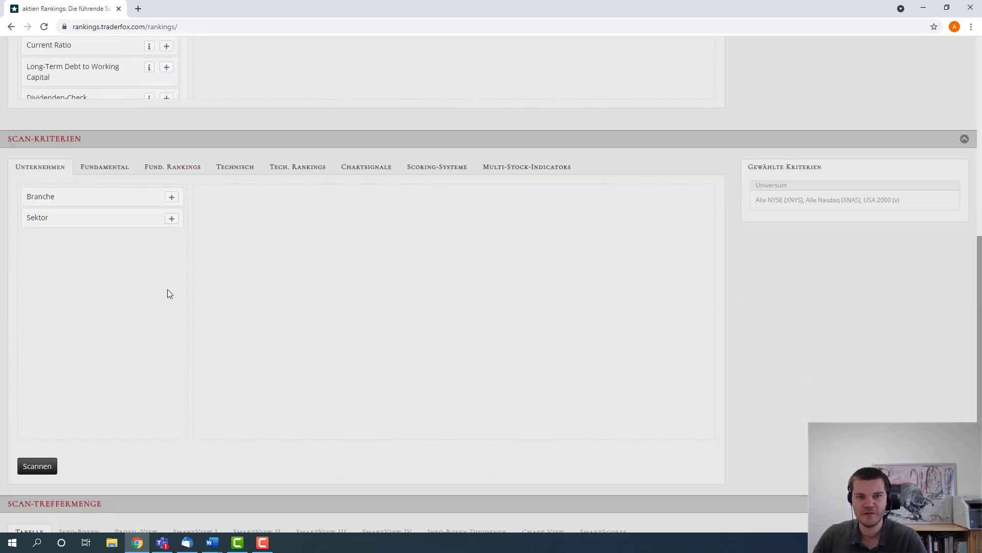
scroll(174, 225, up, 3)
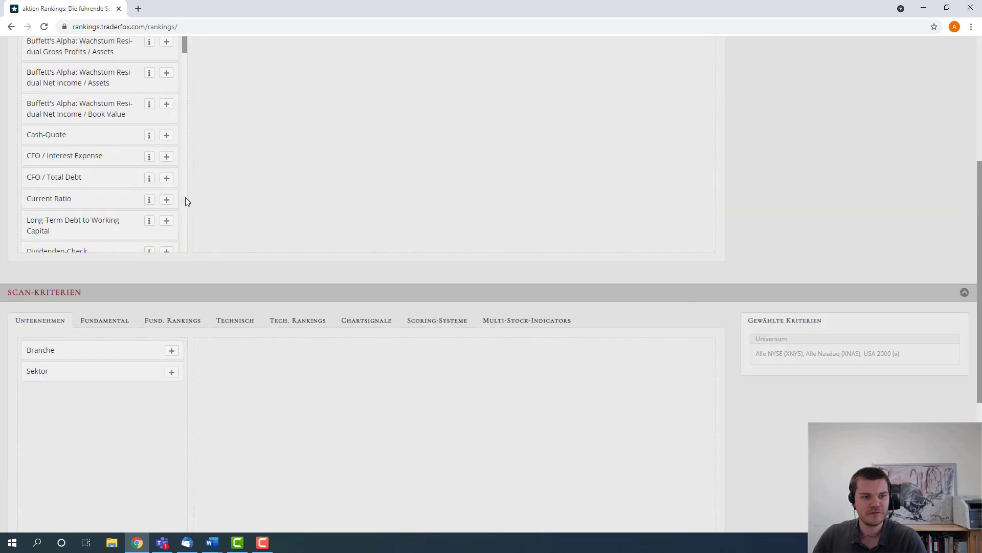
Add the fundamental scan criterion Marktkapitalisierung with a lower limit of 1,00 Mrd.
scroll(185, 198, down, 3)
scroll(189, 281, down, 2)
click(115, 223)
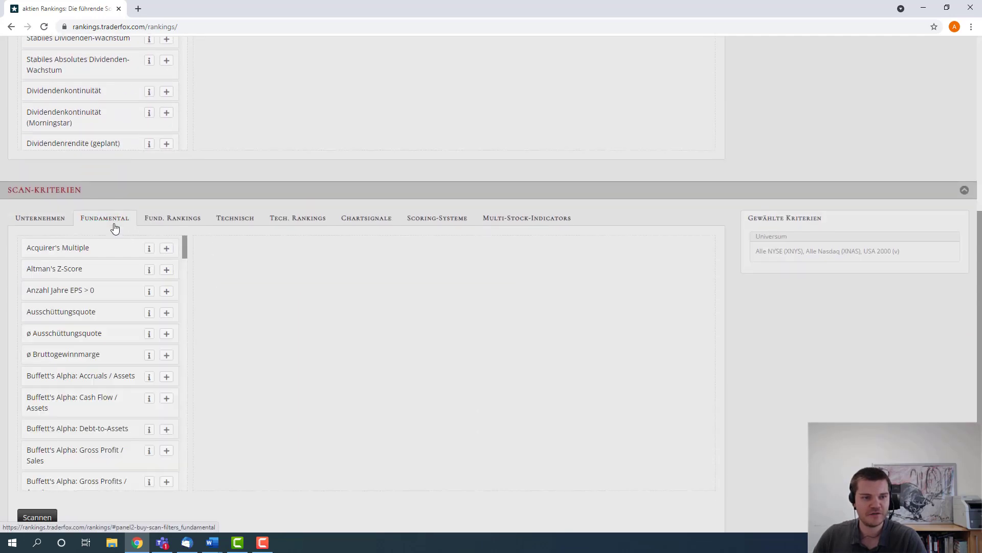
drag(184, 254, 183, 351)
scroll(115, 333, down, 5)
scroll(115, 333, down, 3)
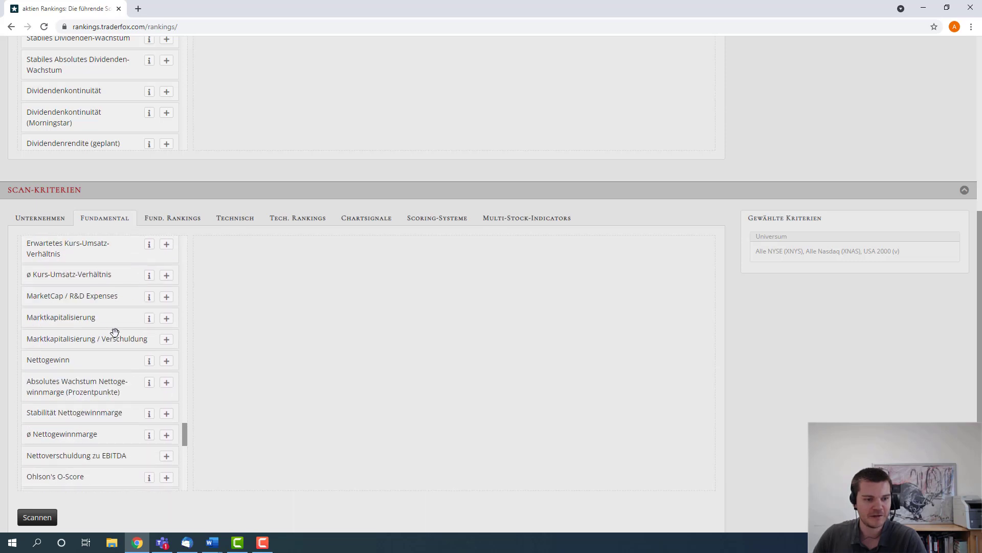
click(167, 318)
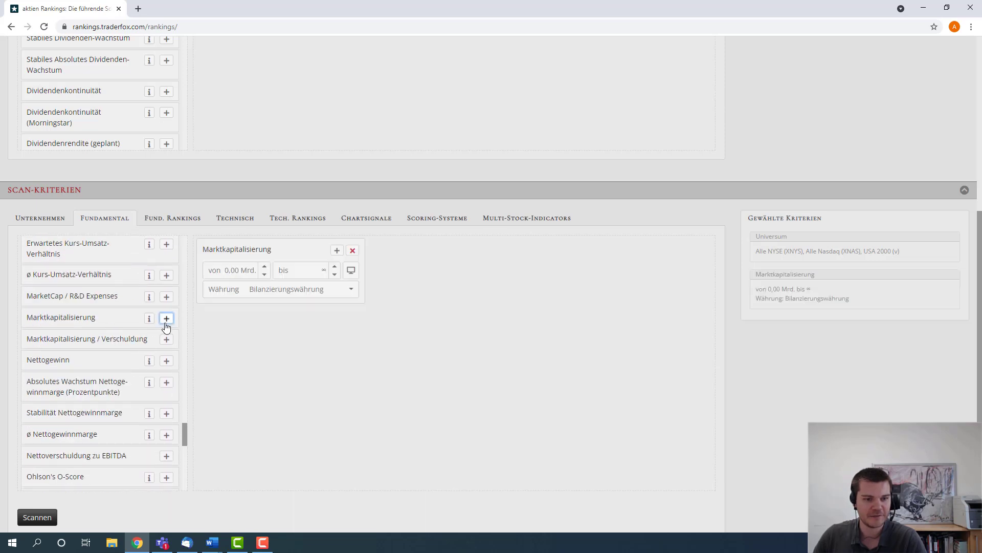
triple_click(244, 269)
text(1)
click(257, 307)
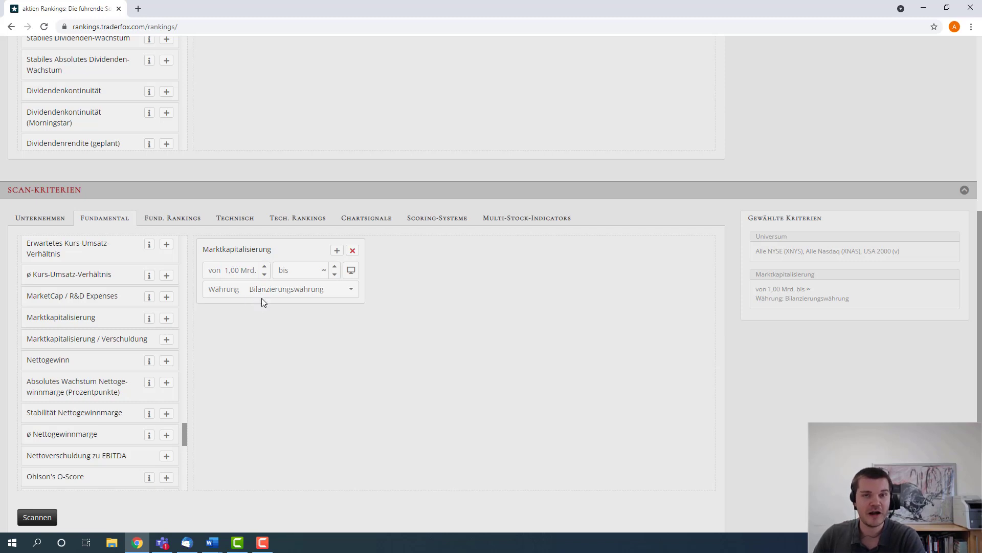
Add the chart signal Gap Up as a scan criterion, from 0 to 15 Tage with a minimum gap size of 5,00 %.
click(361, 225)
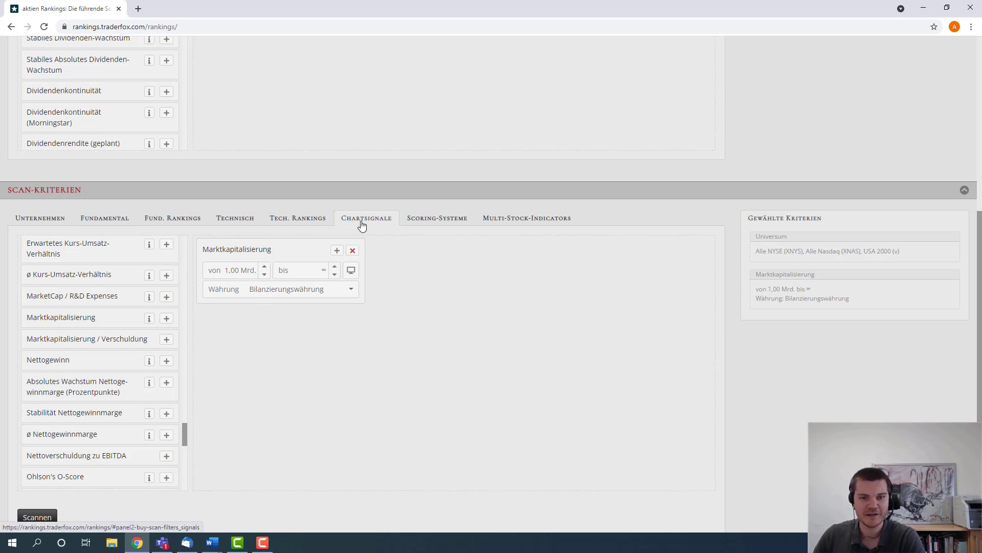
scroll(114, 293, down, 15)
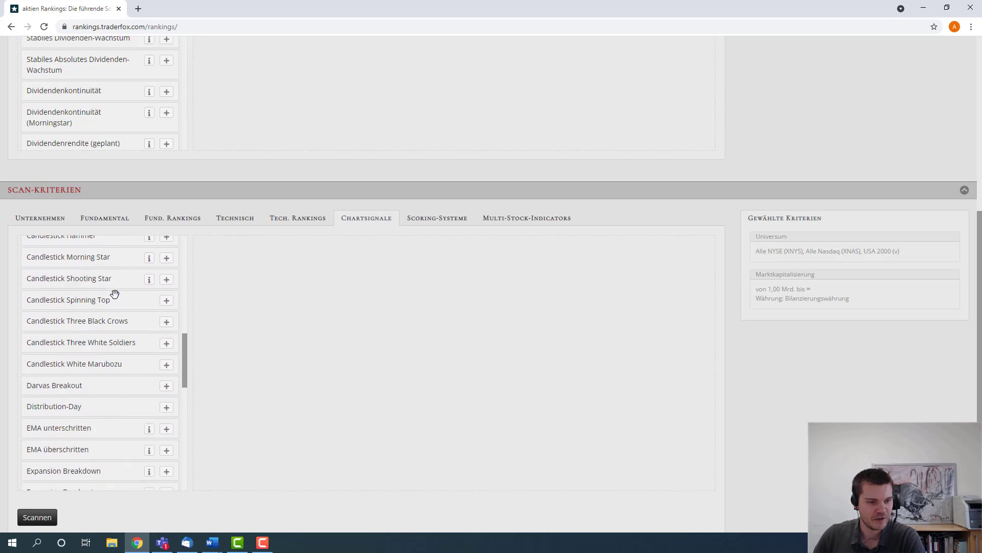
scroll(114, 295, down, 4)
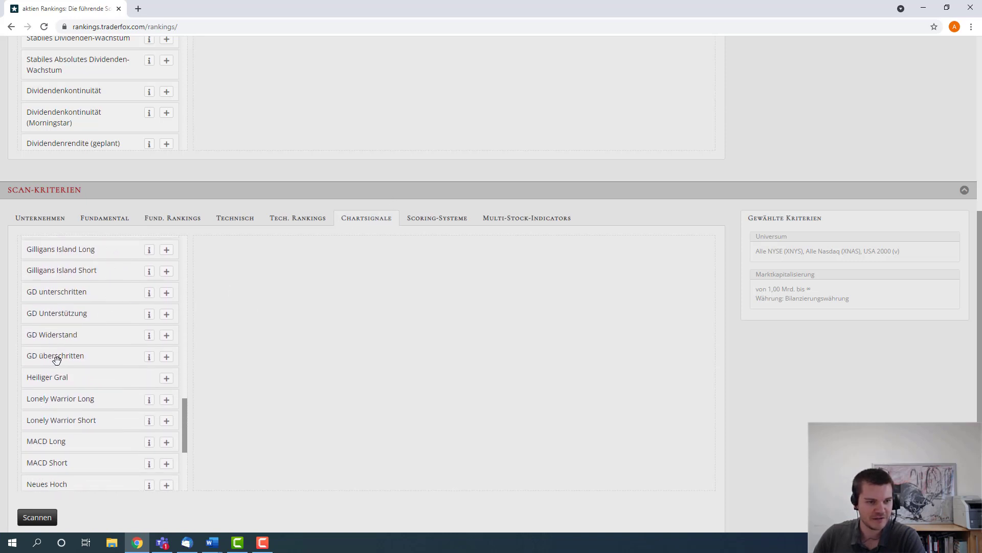
scroll(73, 325, up, 2)
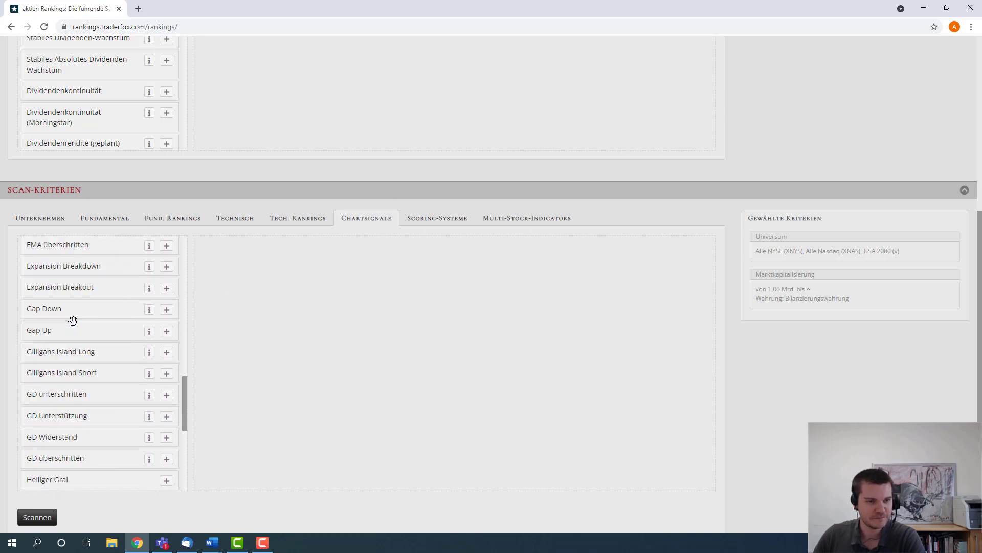
click(166, 331)
click(299, 272)
text(15 Tage)
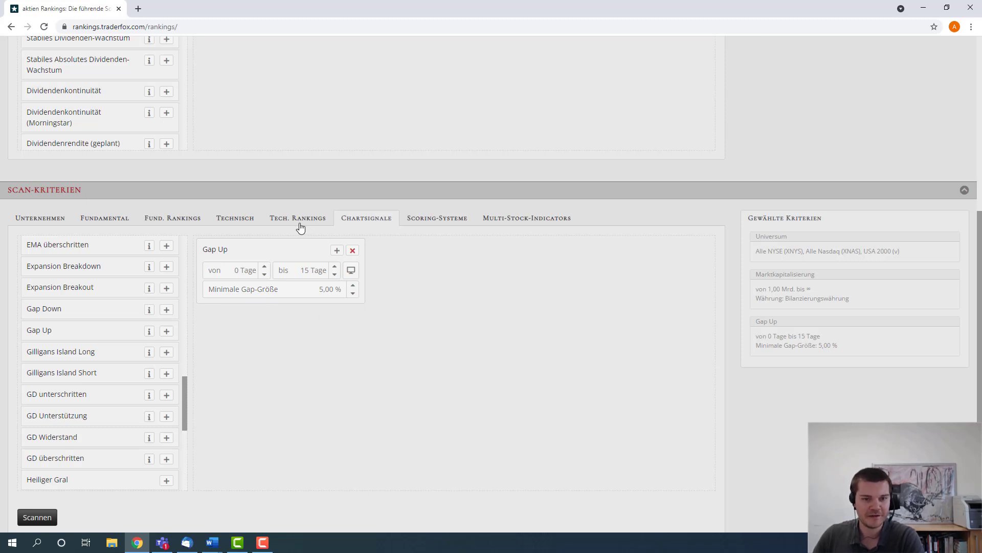
Add the technical scan criterion Performance with a lower limit of 5,00 % over 15 Perioden.
click(241, 220)
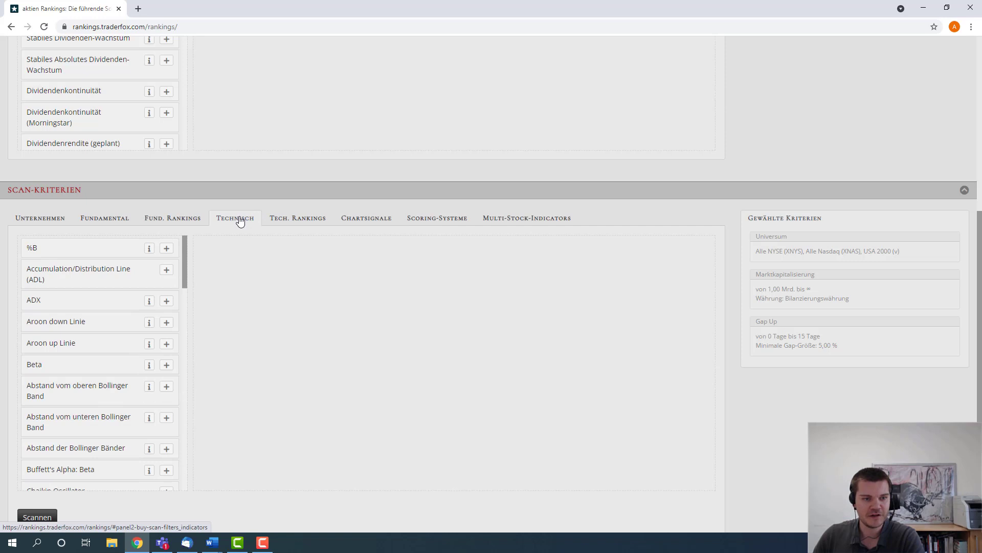
scroll(109, 353, down, 15)
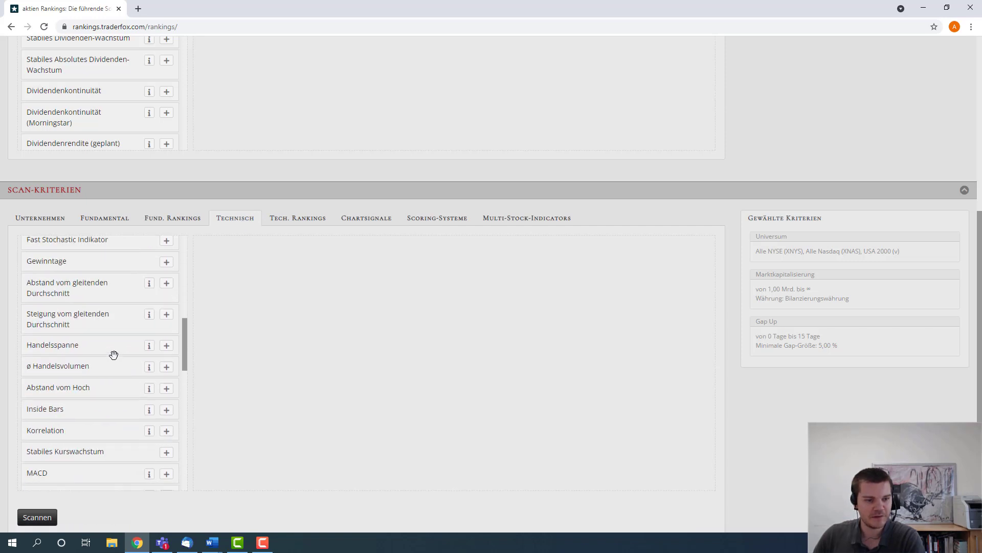
scroll(106, 357, up, 6)
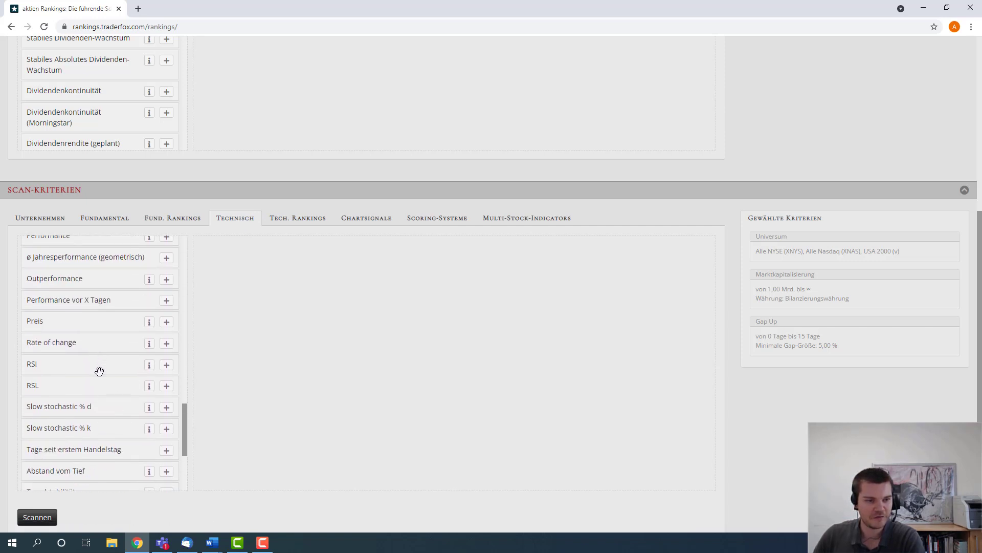
scroll(103, 371, up, 2)
click(167, 339)
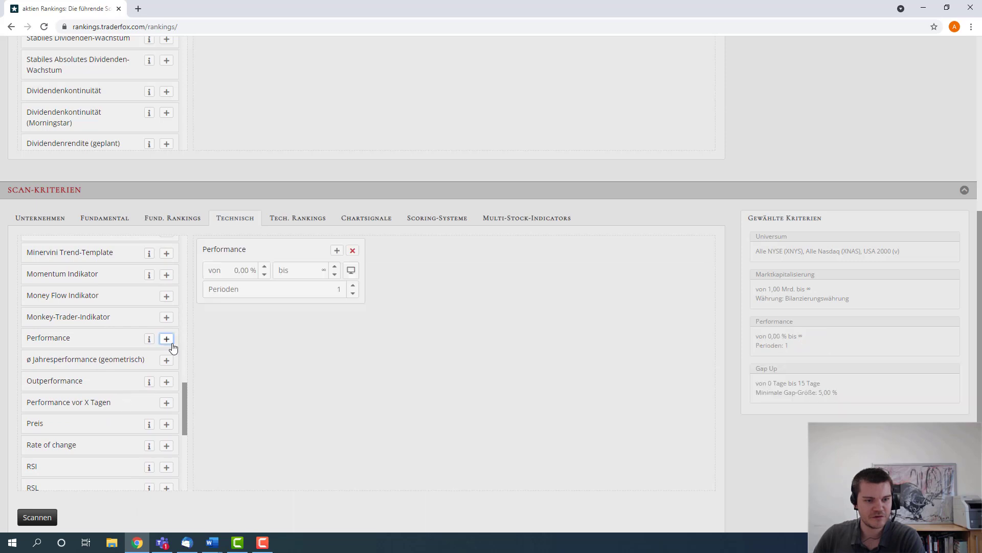
click(294, 272)
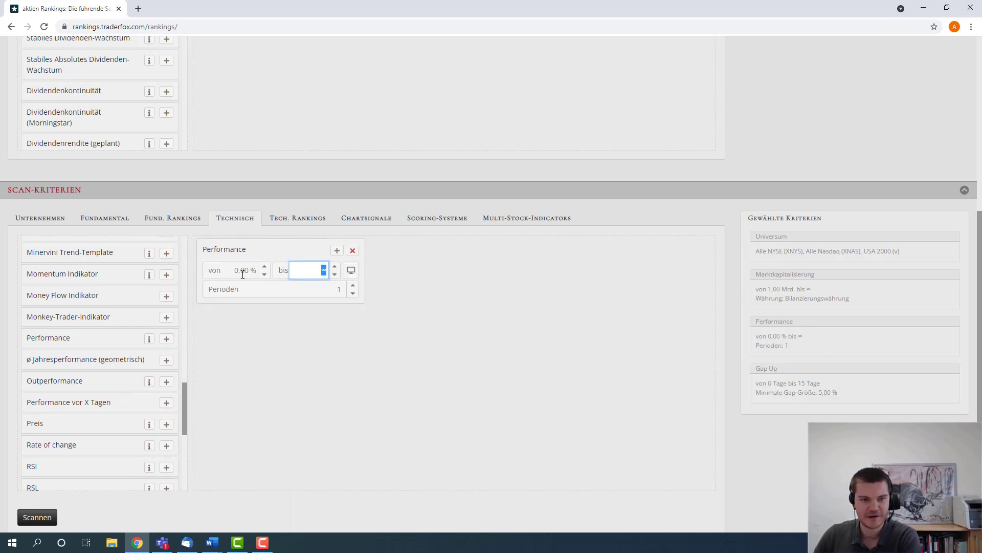
drag(245, 271, 243, 272)
text(5)
click(317, 289)
text(15)
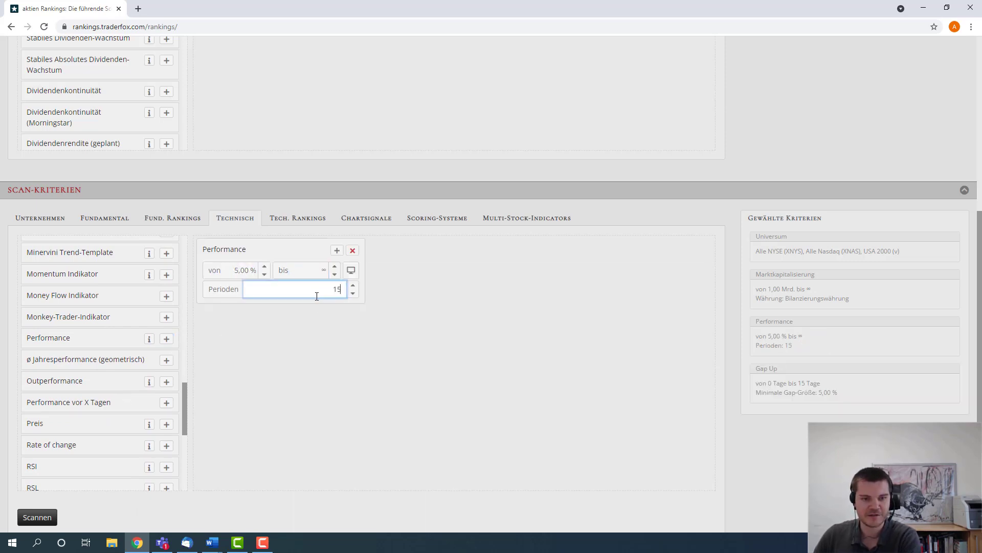
click(323, 346)
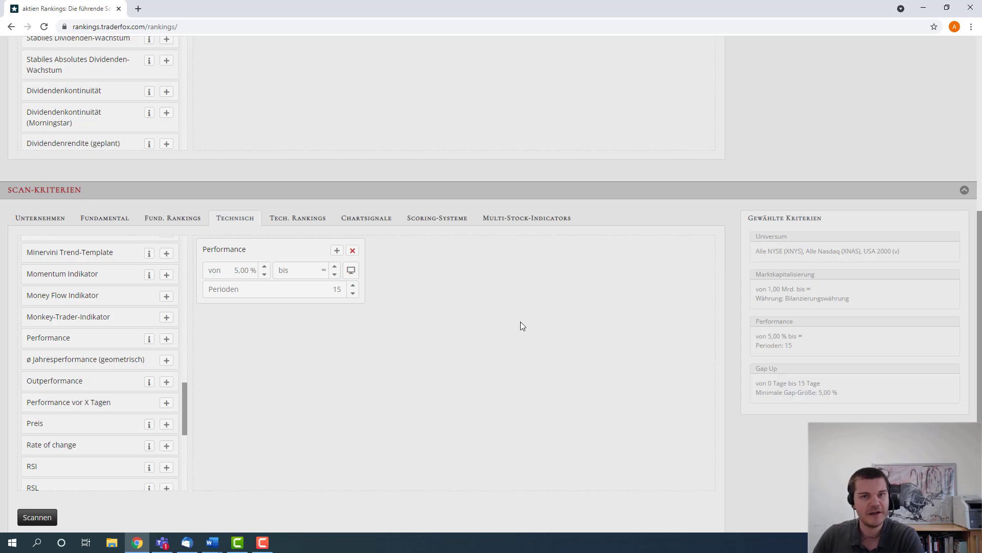
Add the fundamental ranking factor Umsatzwachstum Quartal (ggü. Vorjahr) with a weighting of 50,00 %.
scroll(510, 312, up, 6)
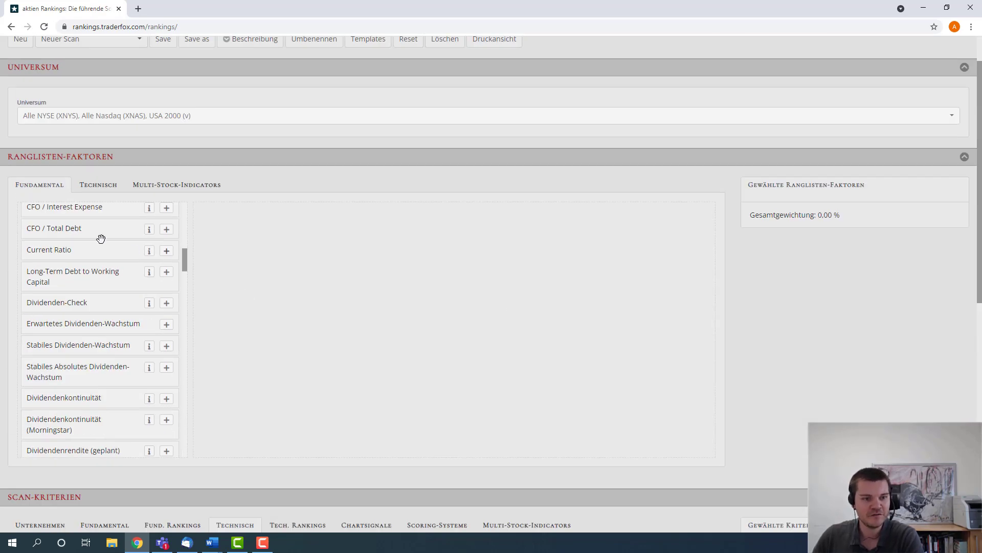
drag(186, 266, 184, 222)
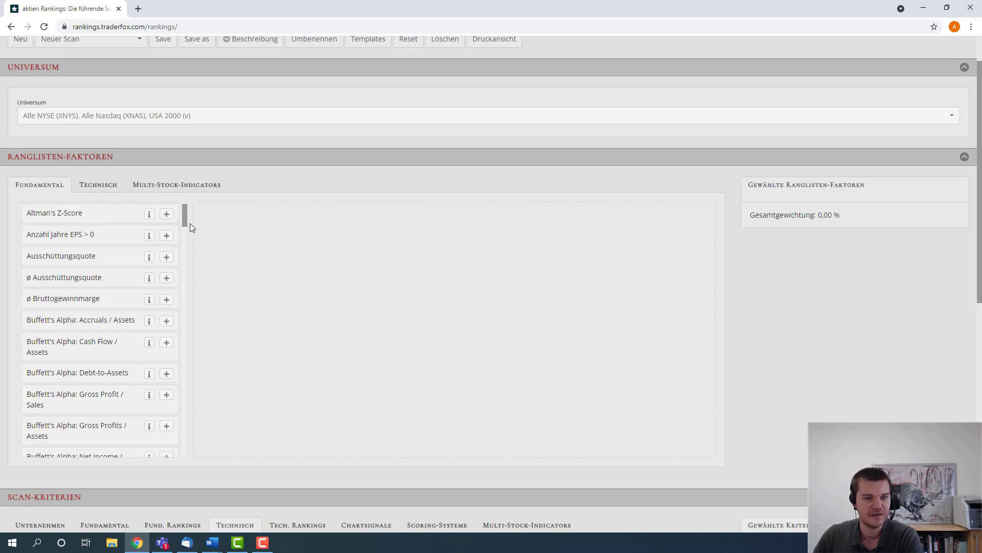
drag(186, 223, 186, 337)
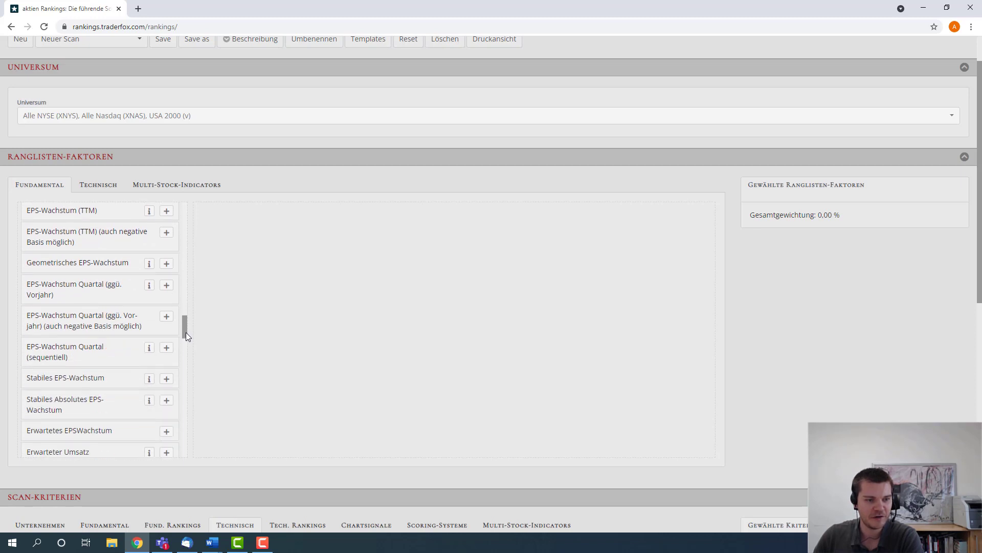
scroll(116, 318, down, 10)
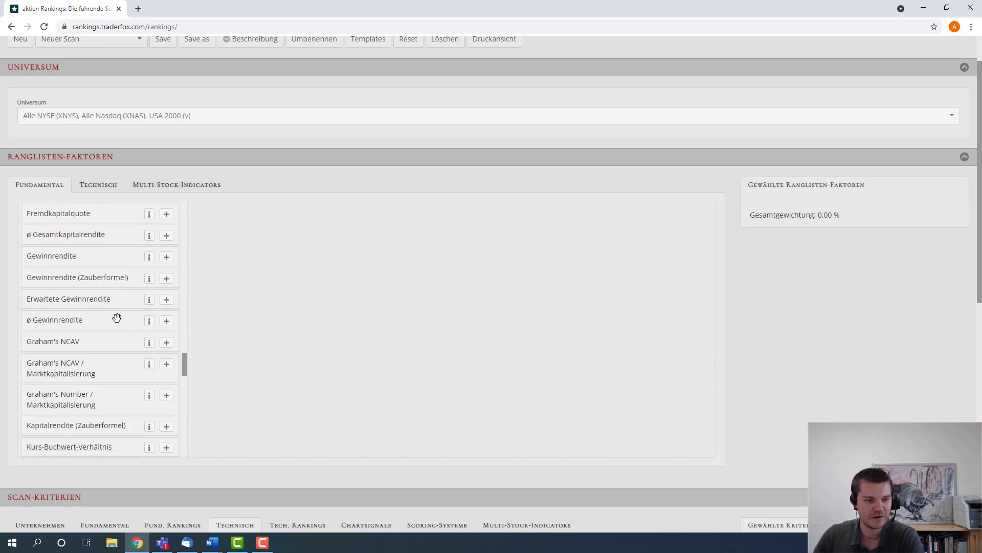
scroll(117, 318, down, 10)
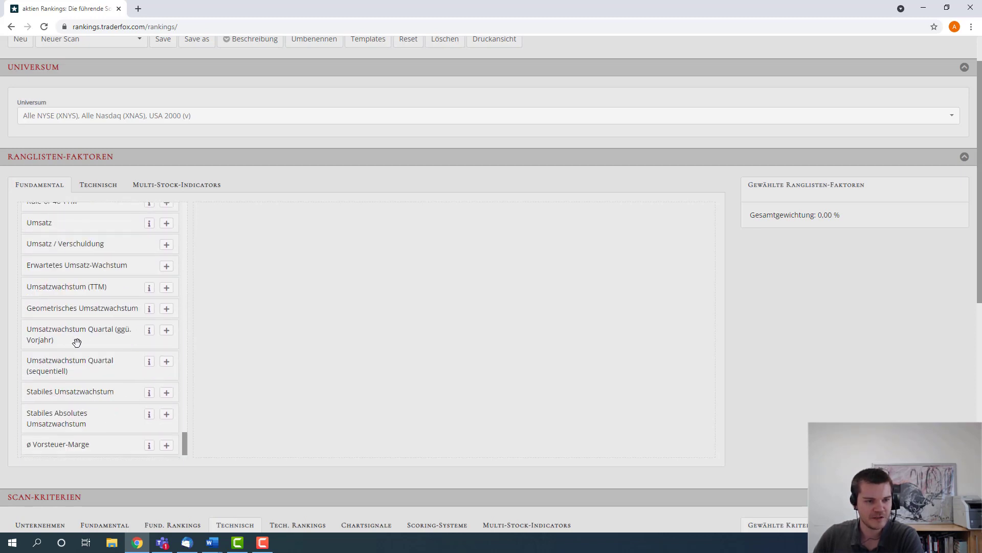
click(166, 330)
click(320, 248)
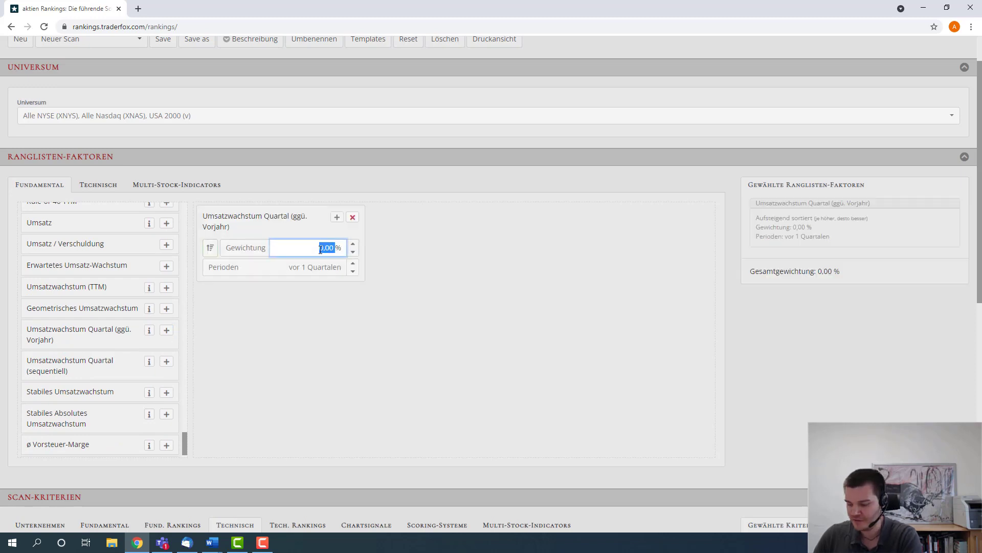
text(50)
click(312, 326)
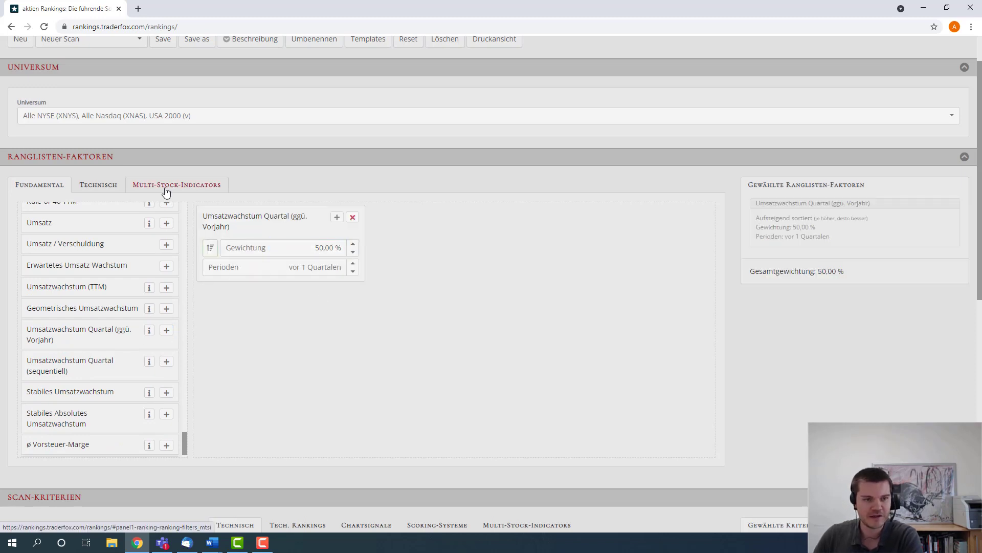
Add the multi-stock ranking factor Relative-Stärke-Rating with a weighting of 50,00 % and a Zeitraum of 1 Monat.
click(166, 191)
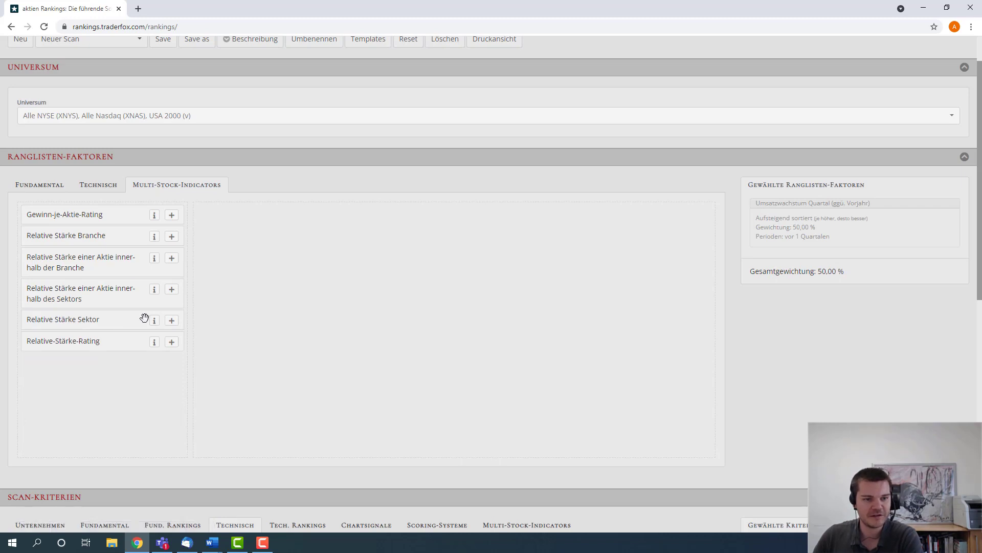
click(171, 342)
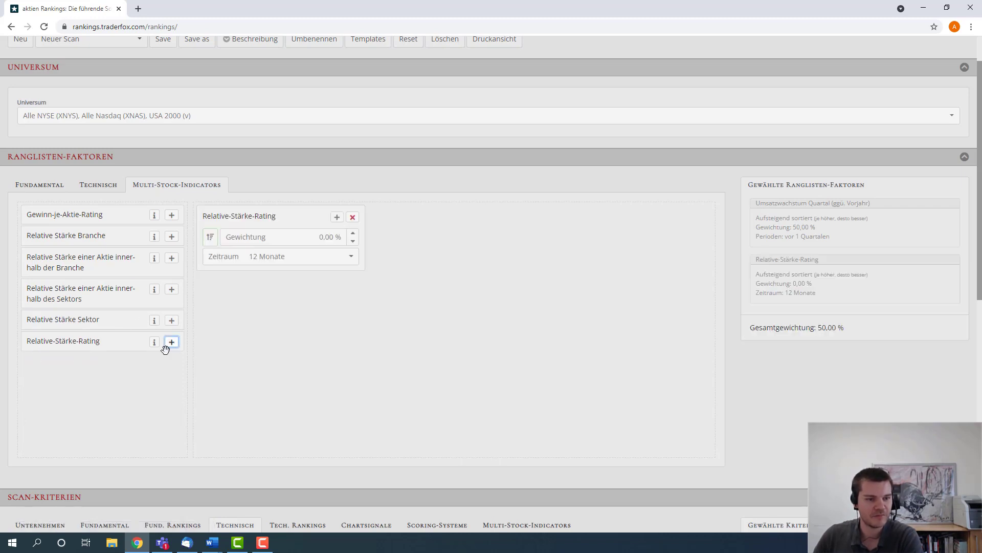
click(325, 238)
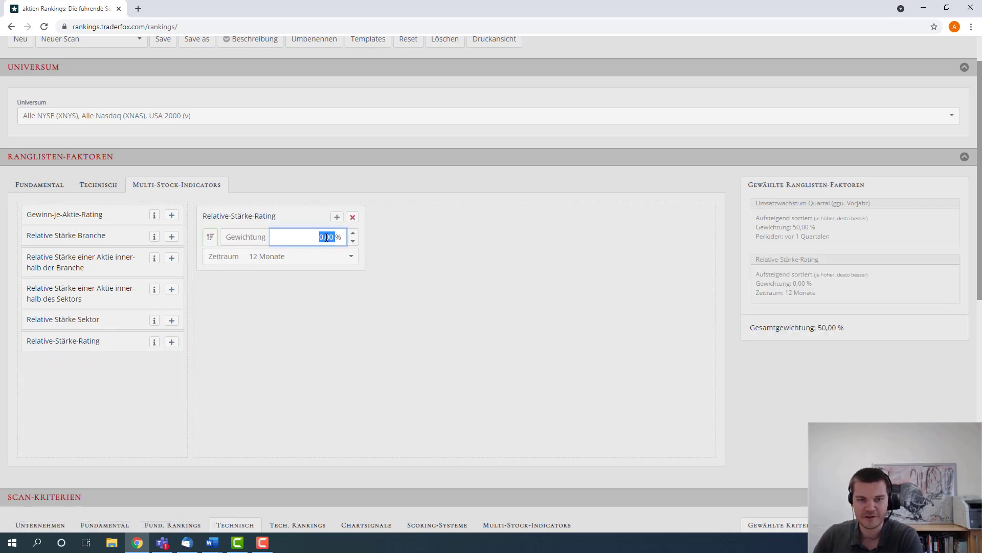
text(50)
key(Return)
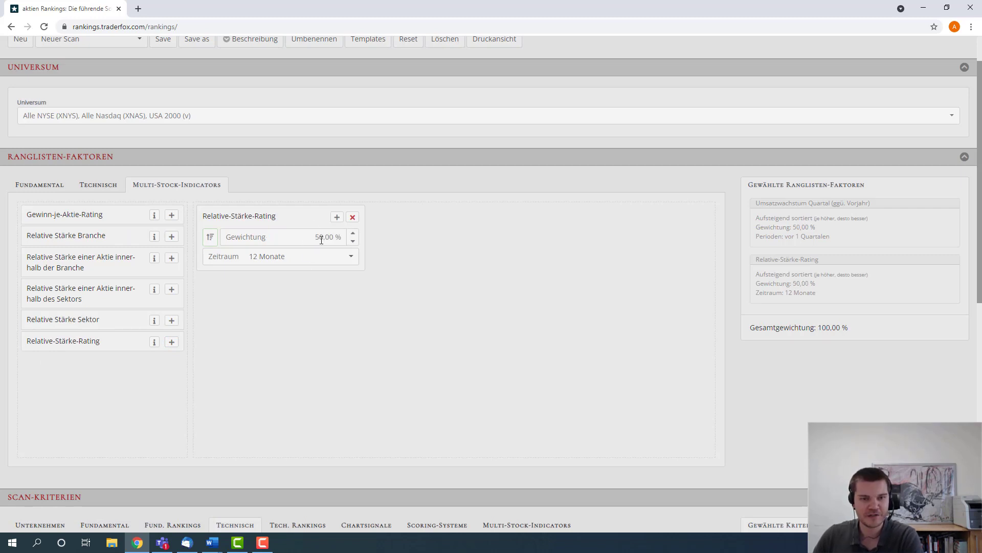
click(300, 258)
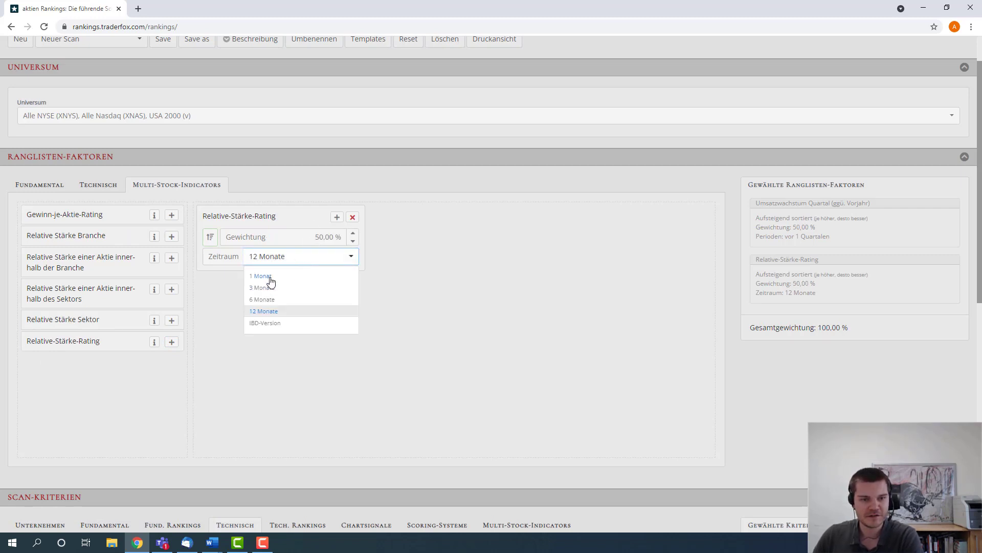
click(270, 281)
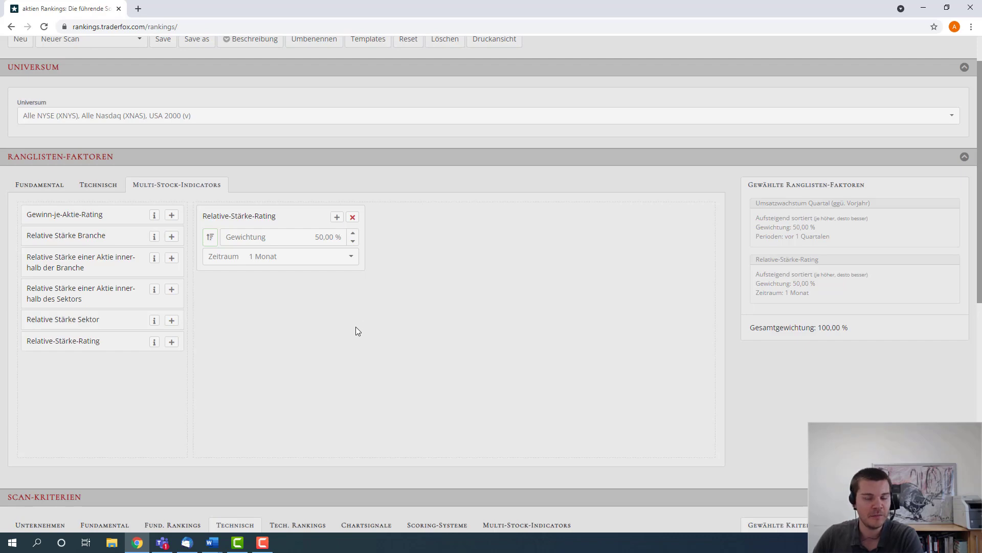
Run the scan and review how each criterion narrows the universe down to the hit list.
scroll(354, 295, down, 9)
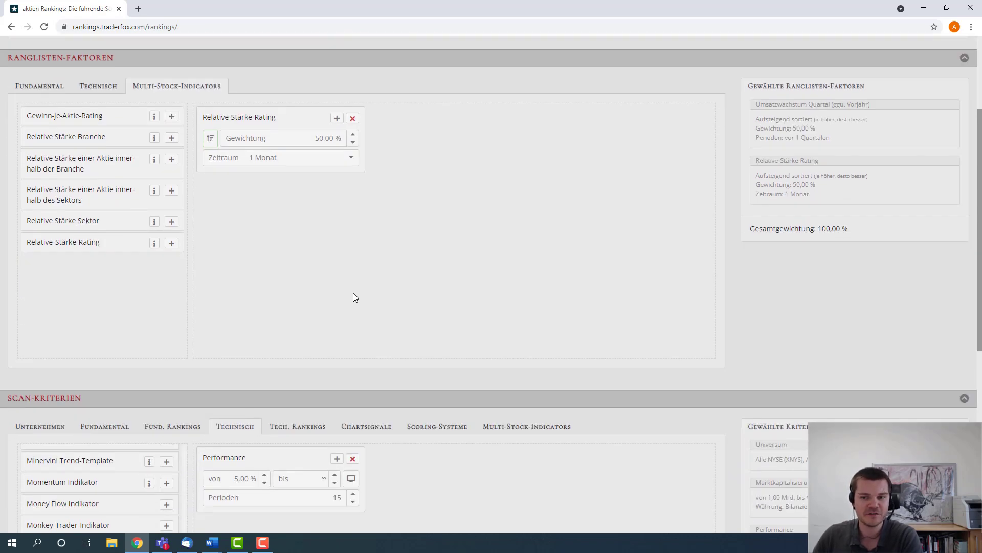
click(35, 355)
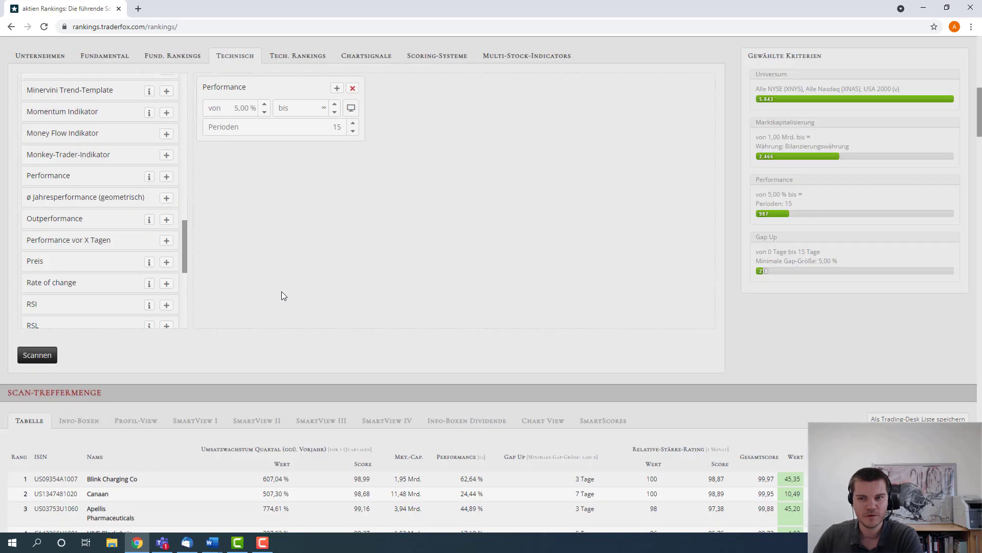
scroll(353, 292, up, 1)
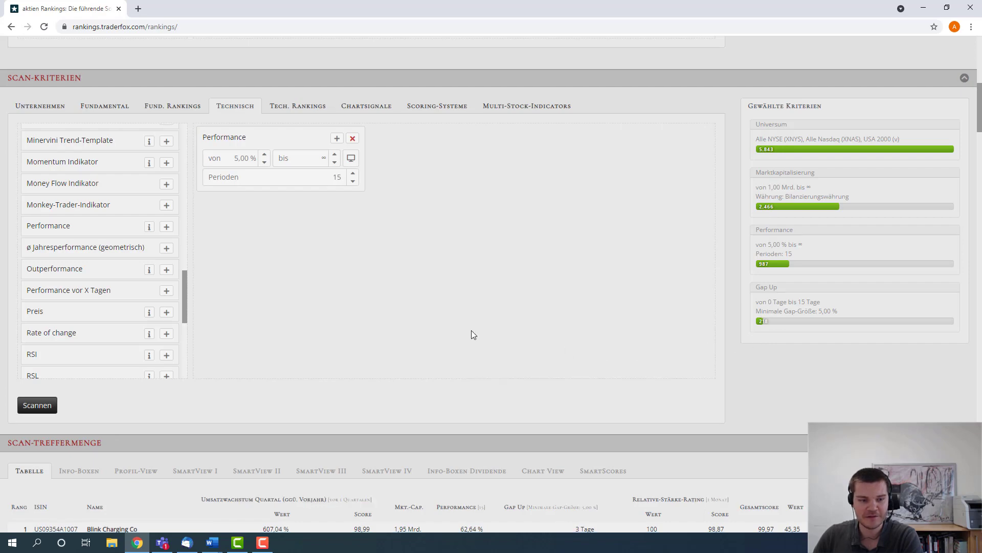
scroll(470, 333, down, 4)
Open Blink Charging Co from the scan results in the Trading-Desk and enlarge its daily chart window.
mouse_move(118, 326)
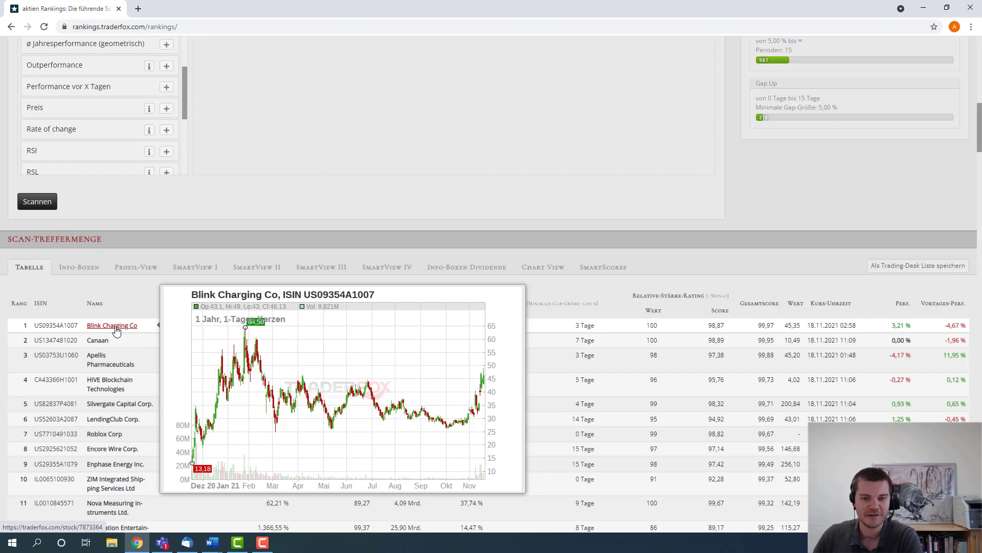
click(115, 327)
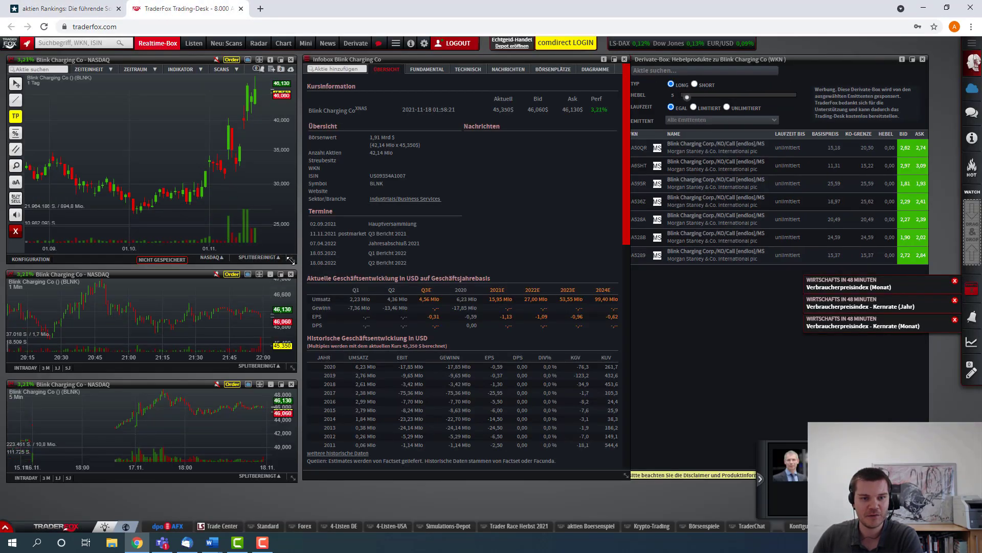
drag(293, 260, 749, 455)
Examine Blink Charging's daily price history back to December of the previous year, and close the chart and the Trading-Desk.
drag(726, 165, 718, 195)
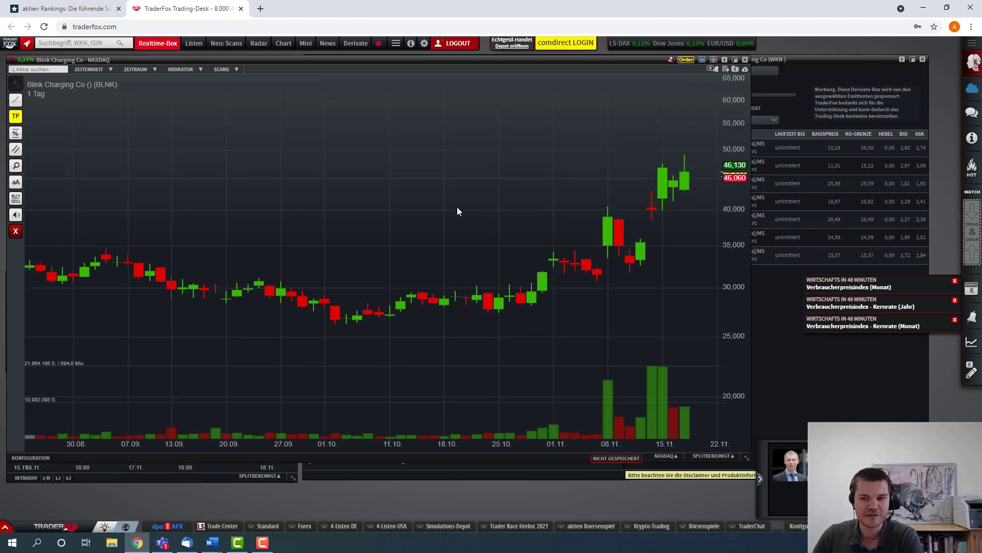
drag(456, 211, 441, 213)
drag(729, 129, 707, 171)
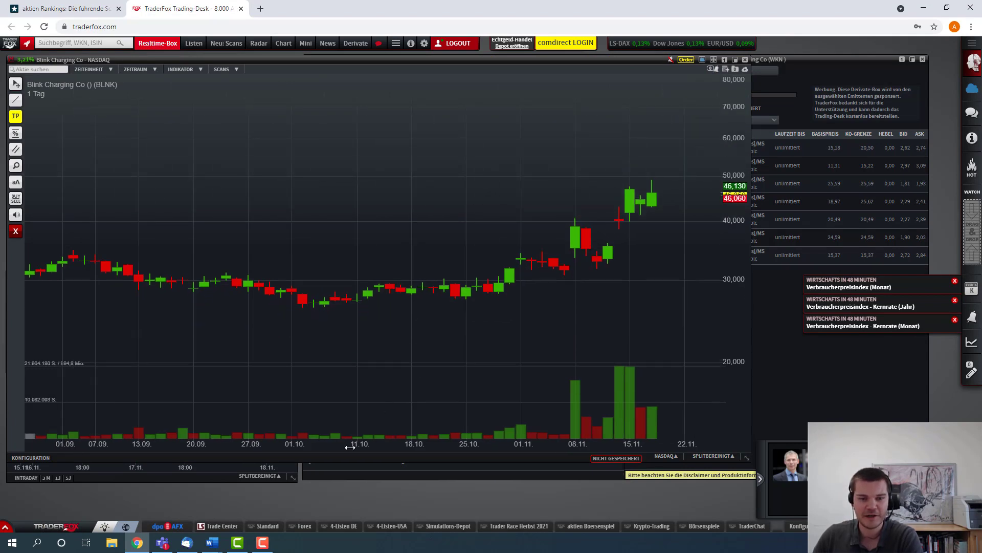
drag(350, 447, 633, 414)
drag(738, 281, 736, 250)
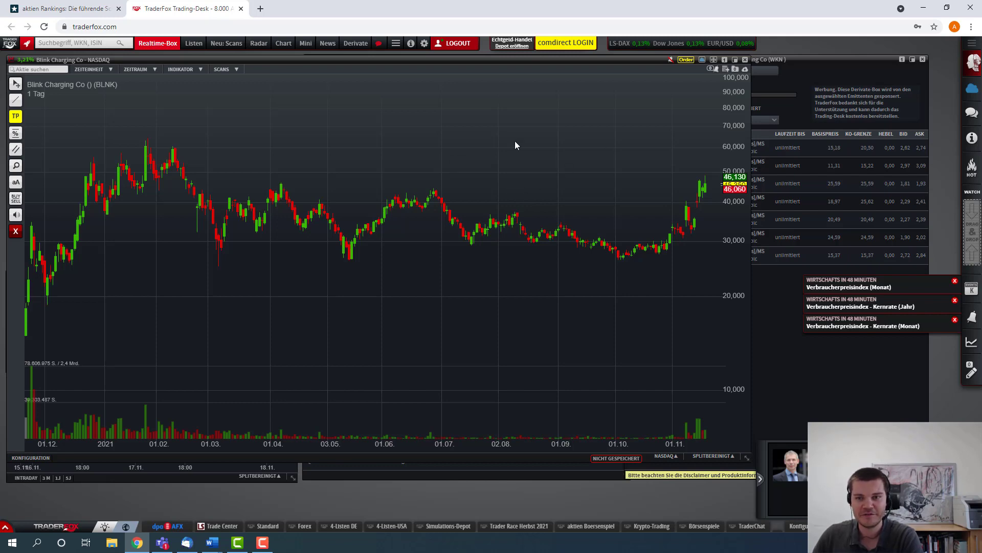
click(735, 59)
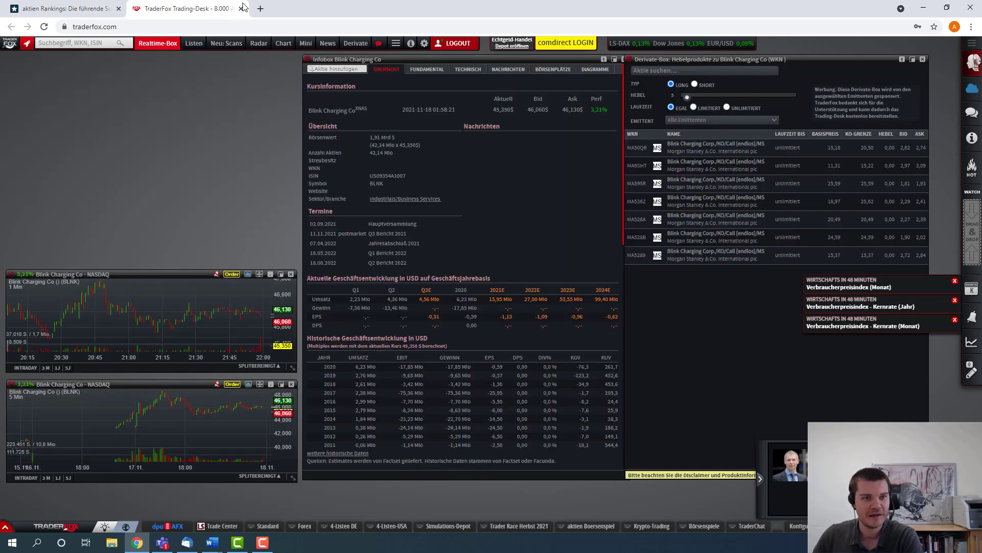
click(241, 9)
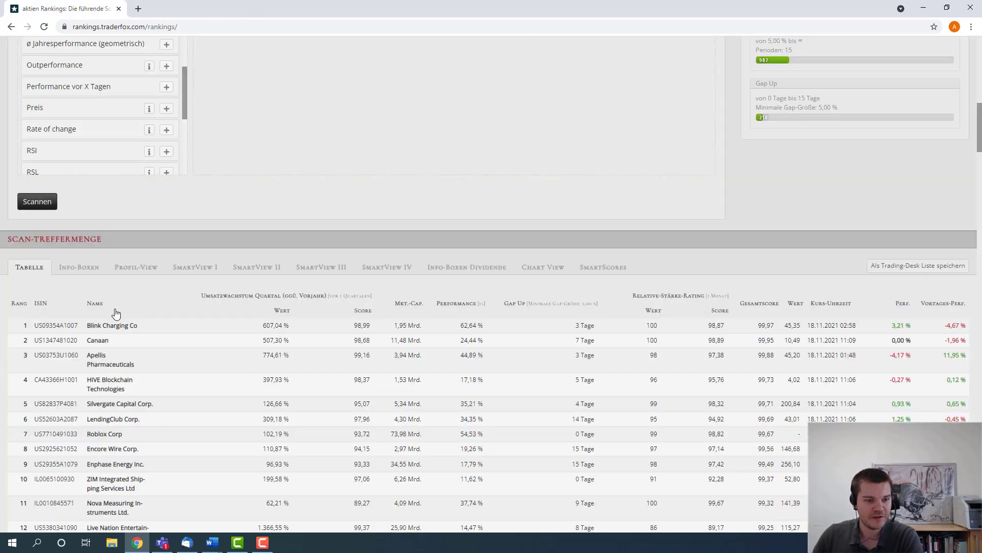
Look through the top-ranked scan hits and check Roblox Corp's quarterly revenue growth.
mouse_move(111, 330)
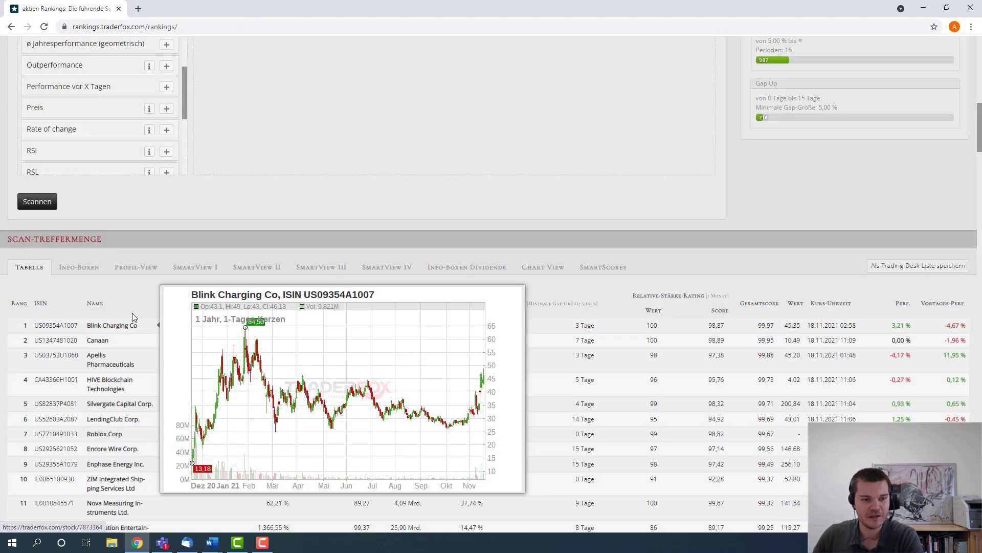
scroll(130, 309, down, 2)
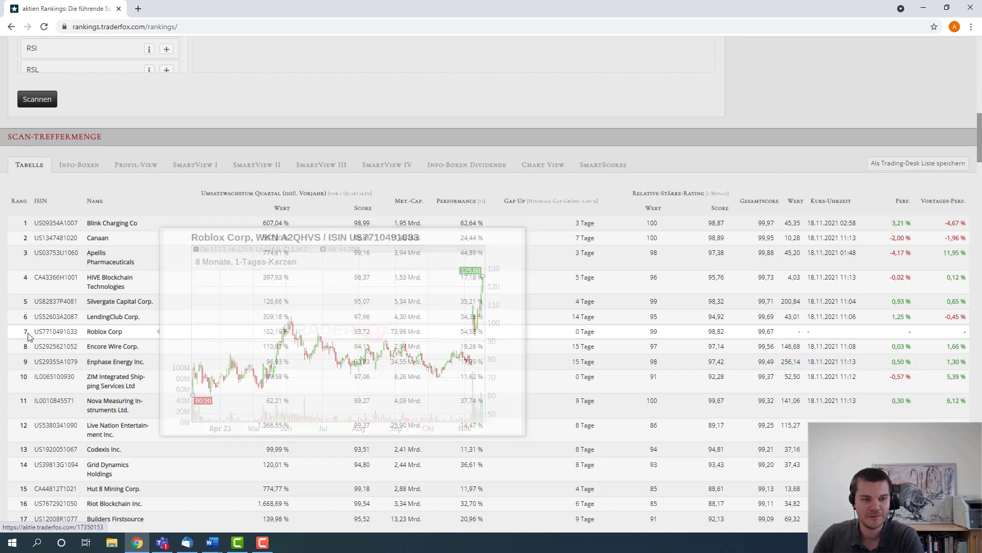
mouse_move(584, 336)
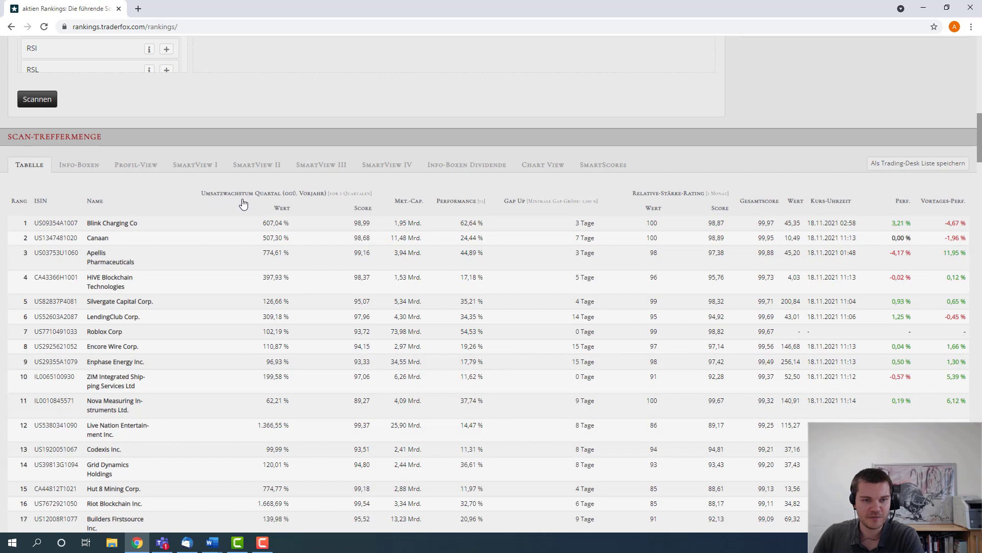
drag(252, 336, 296, 333)
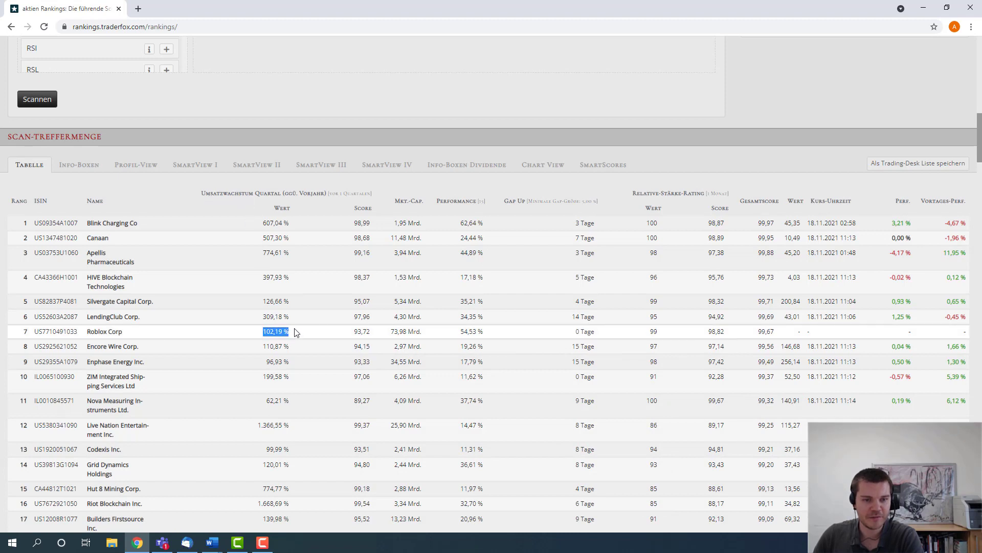
click(221, 338)
Open the Roblox Corp stock page from its ISIN, check the estimated 2022 KUV in the Faktenbox, and close the page.
mouse_move(119, 333)
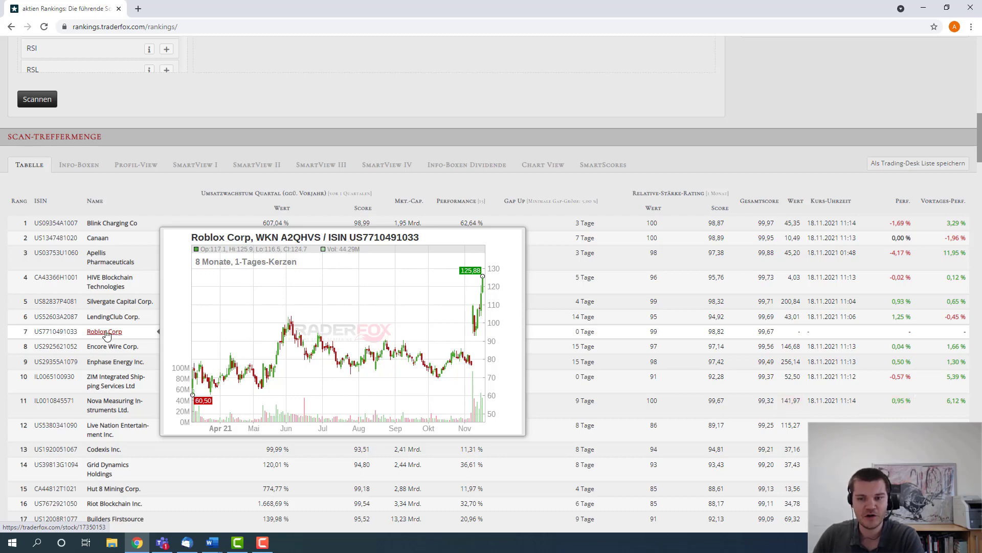
middle_click(52, 335)
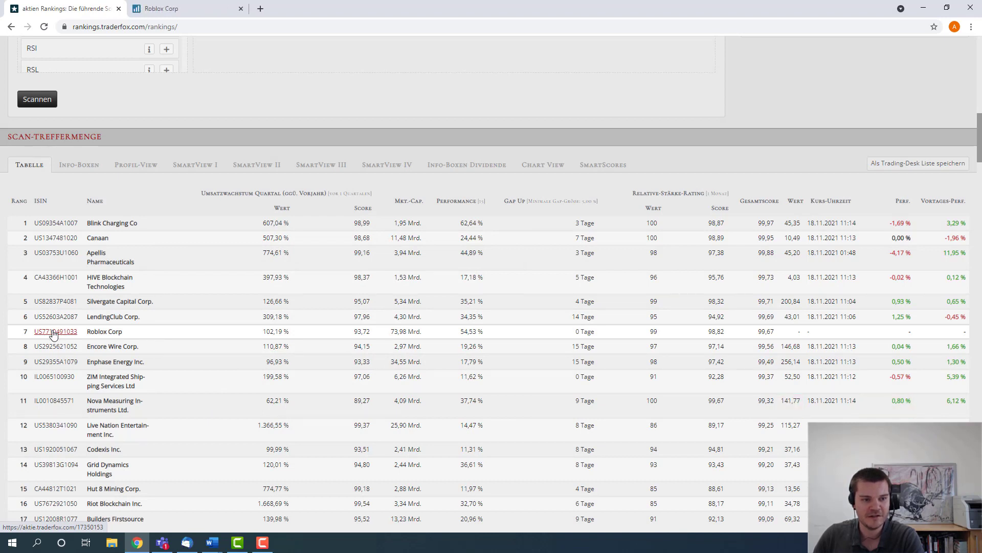
click(173, 8)
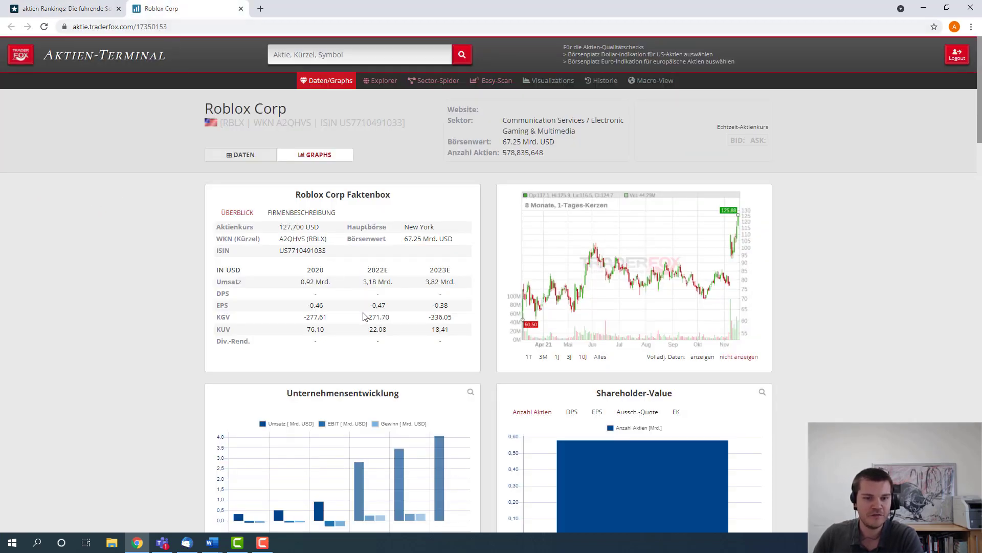
drag(369, 329, 389, 333)
click(398, 333)
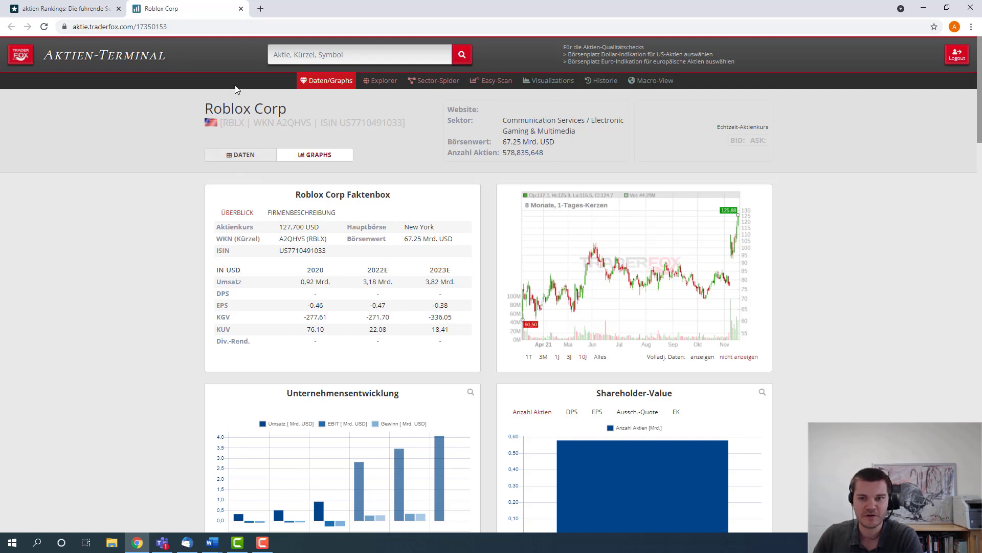
click(240, 9)
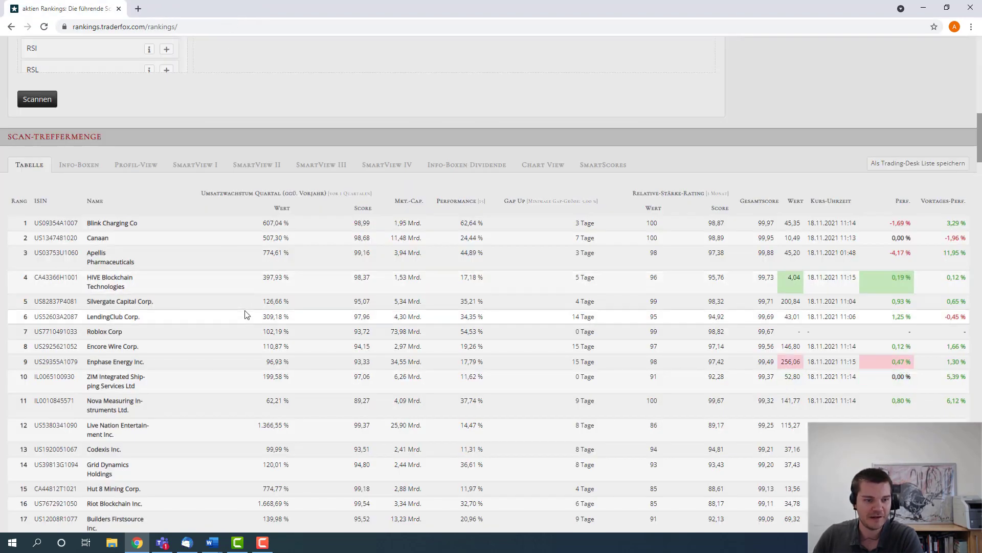
Draw a falling trend line across the September and November highs on ZIM Integrated Shipping's daily chart in the Trading-Desk, and close the Trading-Desk.
mouse_move(135, 389)
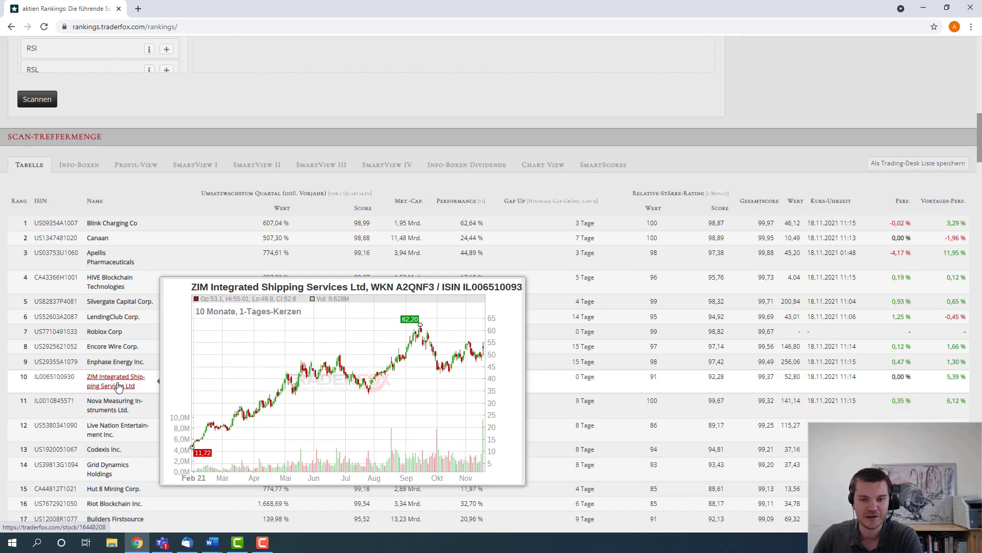
click(118, 387)
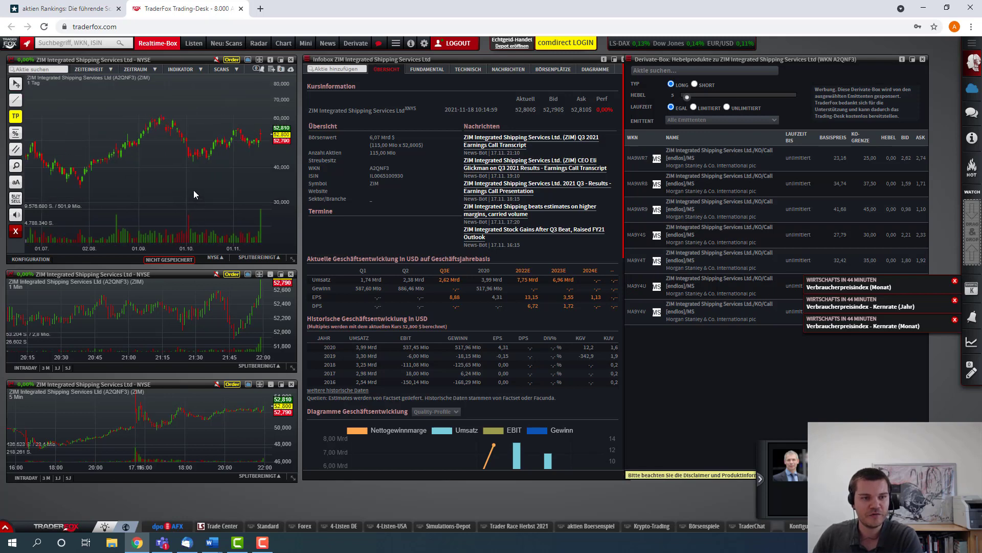
scroll(194, 189, down, 5)
click(15, 100)
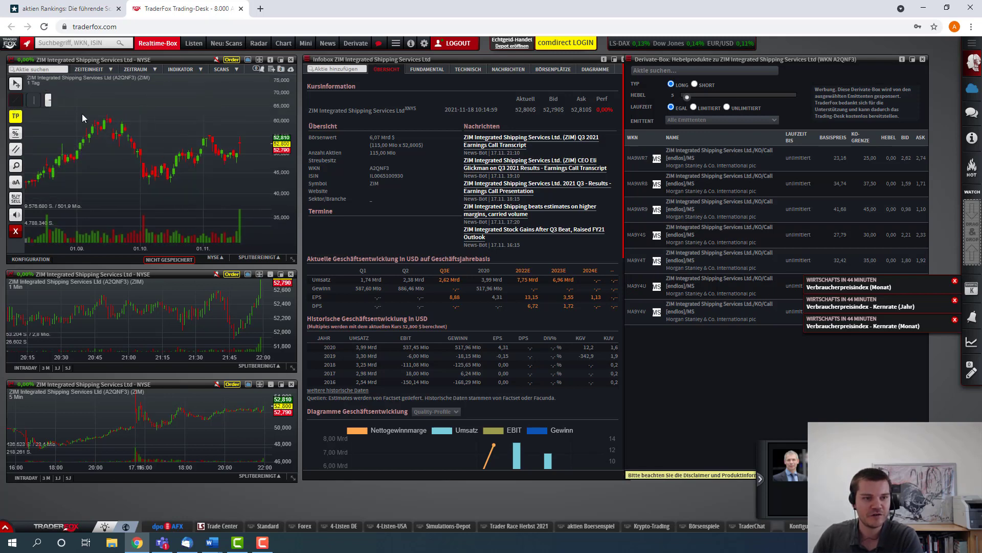
drag(108, 113, 255, 145)
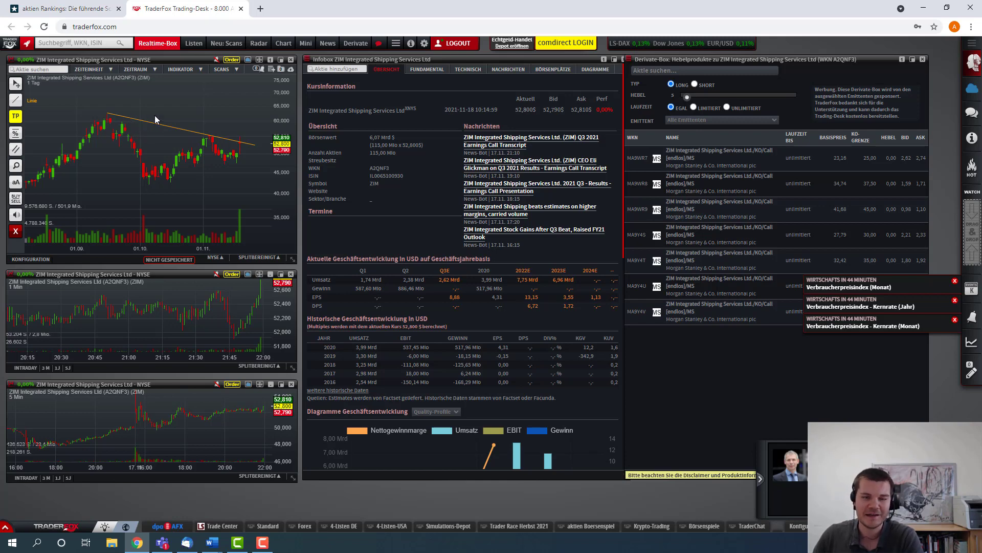
click(240, 9)
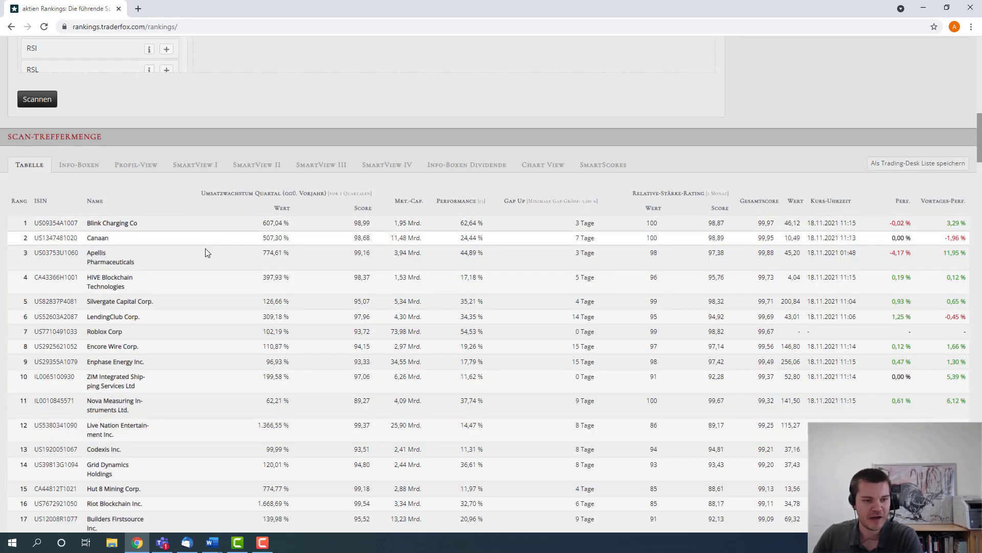
Preview Enphase Energy's chart from the scan hits and check its quarterly revenue growth.
mouse_move(115, 363)
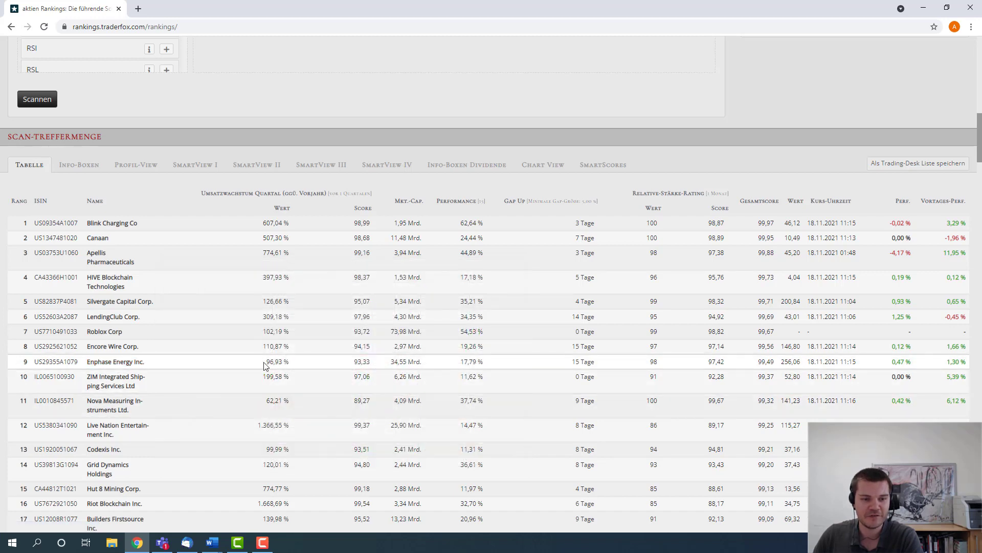
drag(264, 364, 296, 365)
click(295, 365)
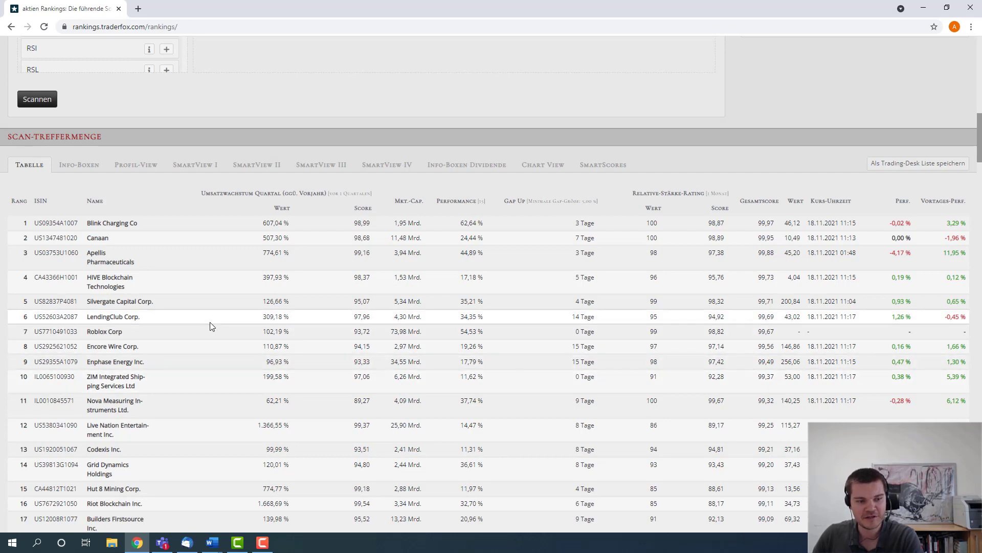
Look through the lower-ranked scan hits down to about rank 41.
scroll(210, 322, down, 1)
scroll(208, 336, down, 1)
scroll(207, 336, down, 1)
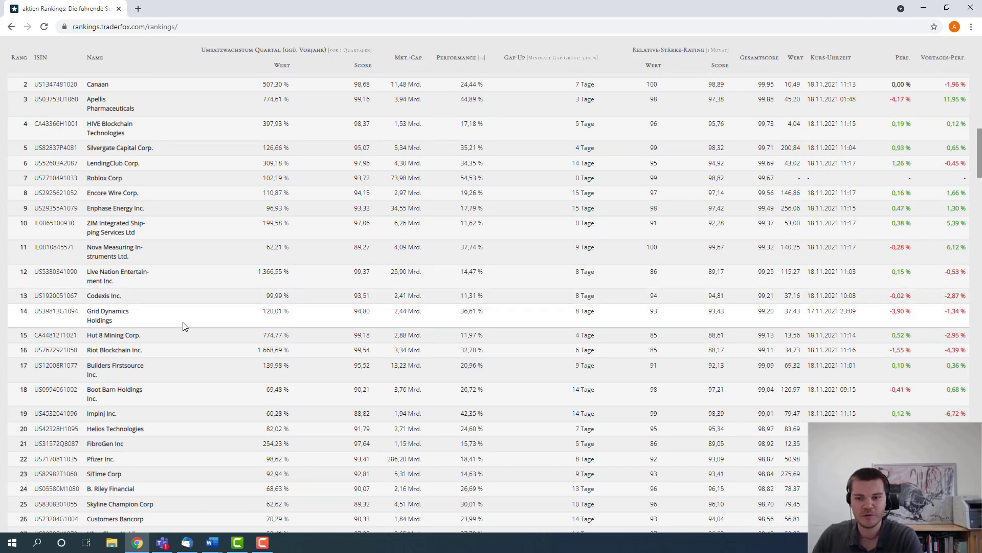
scroll(183, 323, down, 5)
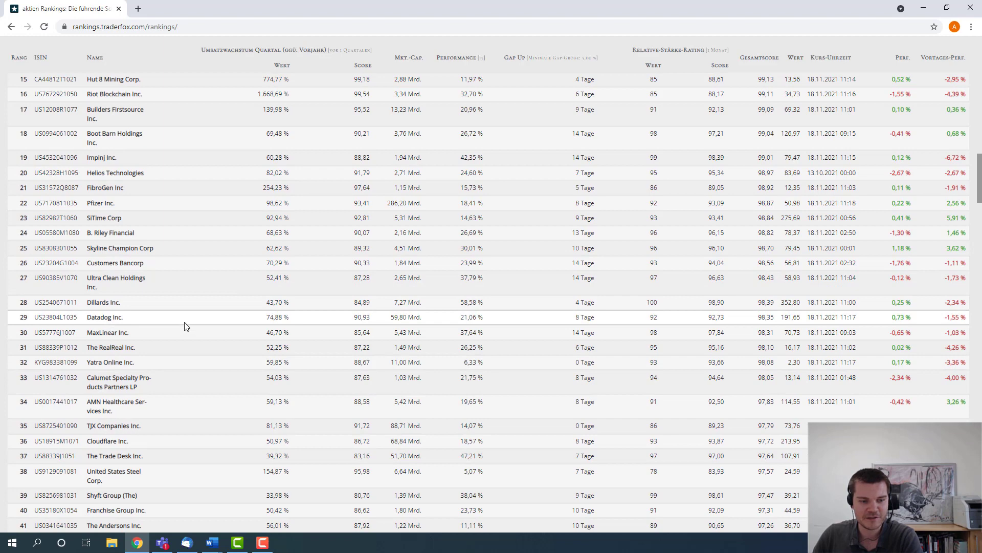
View the options for saving the new scan under its own name, and cancel without saving.
scroll(197, 337, up, 10)
scroll(276, 319, up, 4)
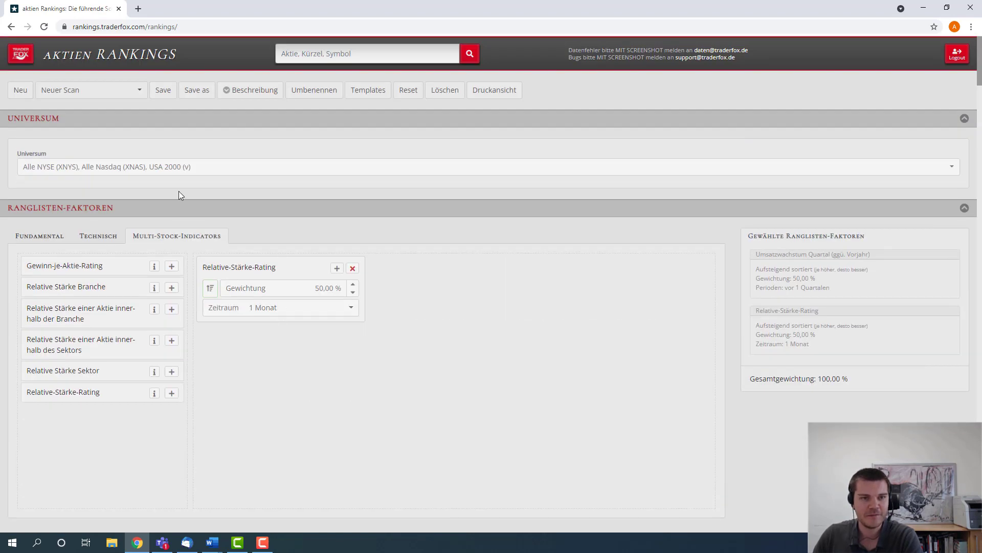
click(196, 90)
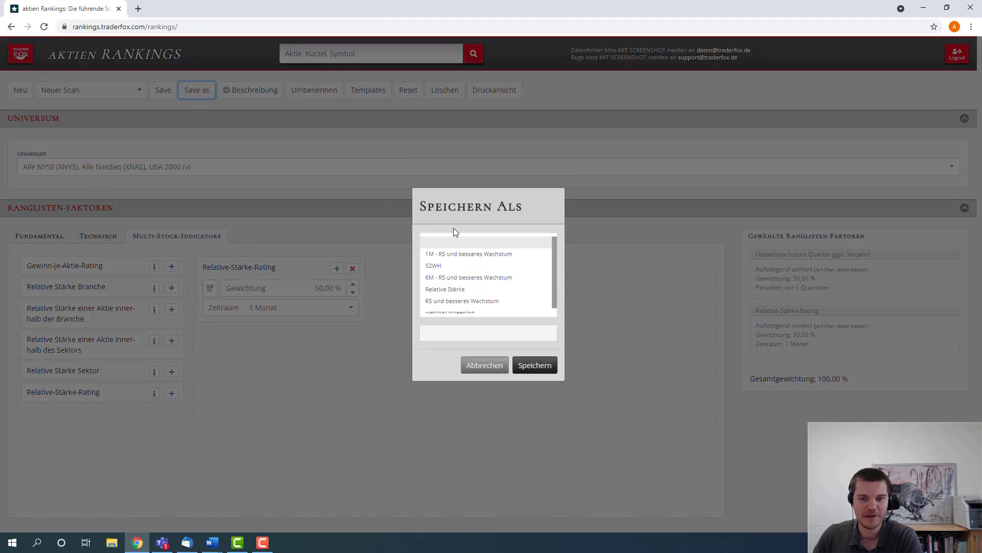
click(484, 365)
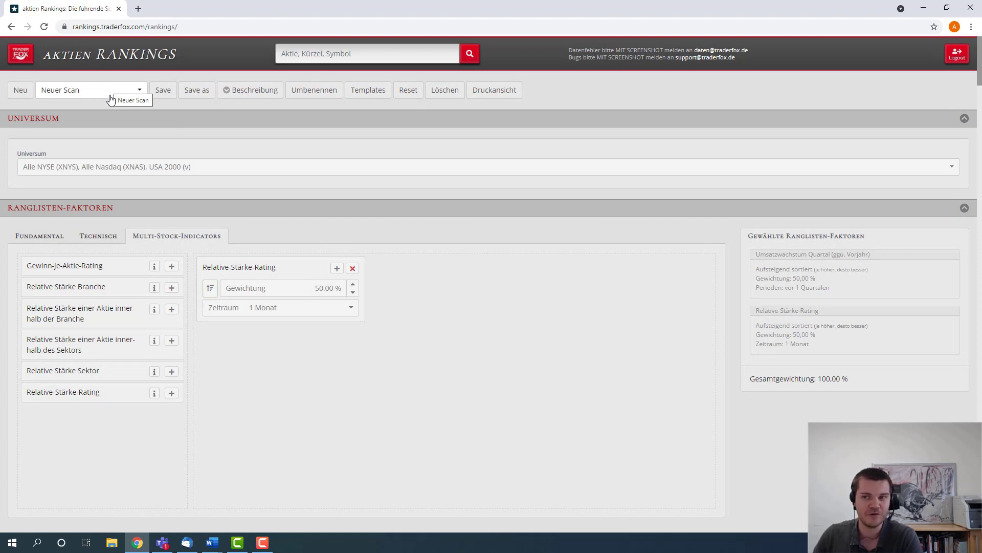
Log out of aktien RANKINGS and open the Morningstar Datenpaket product page to view its description.
click(960, 54)
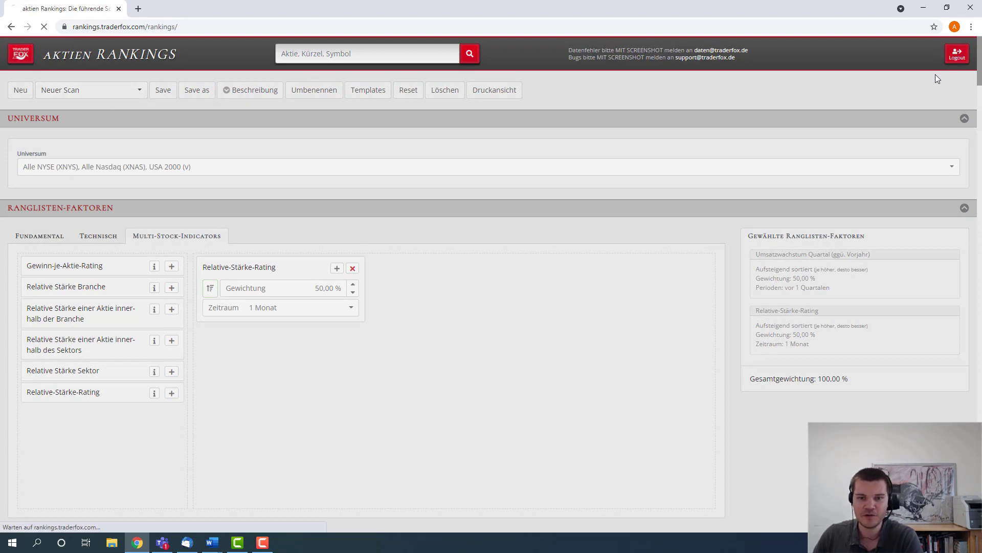
click(702, 327)
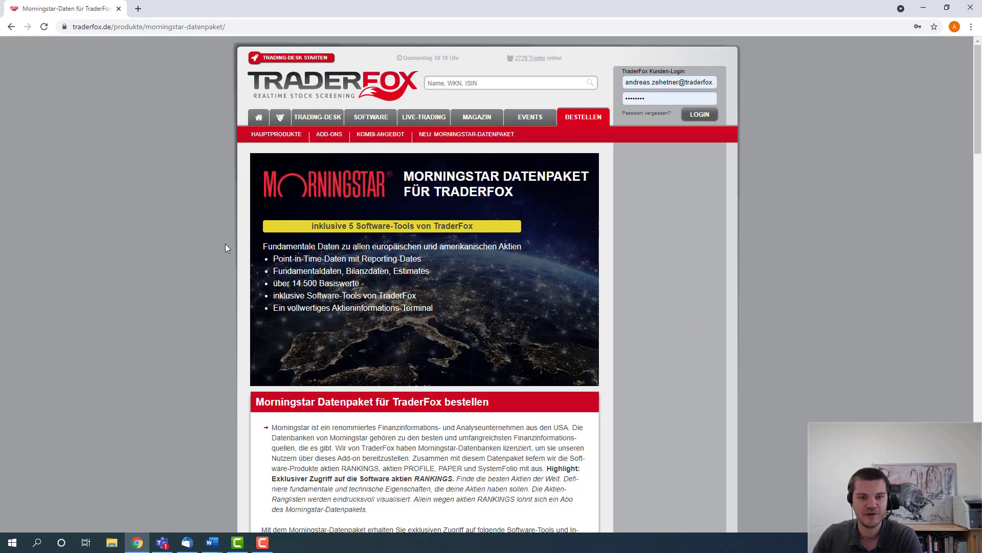
scroll(235, 250, down, 4)
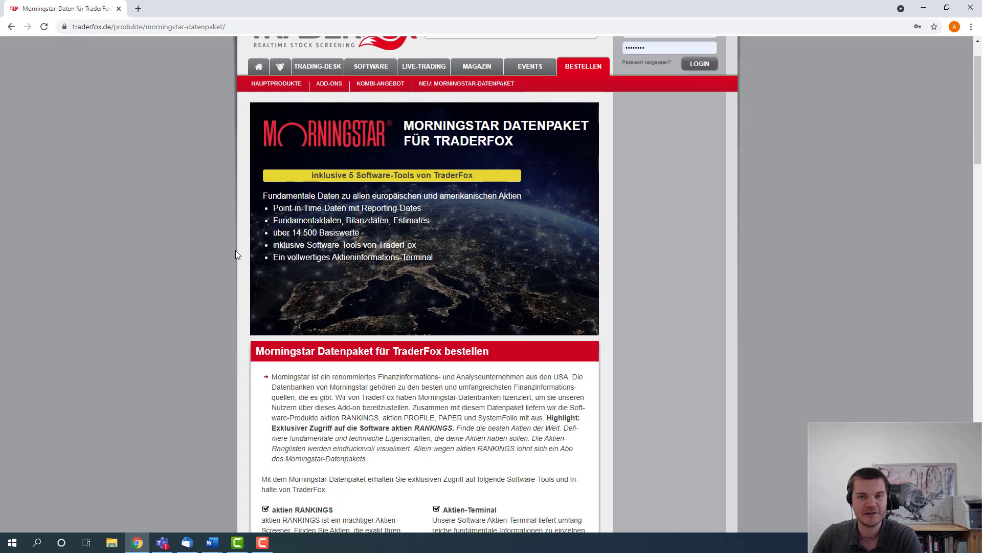